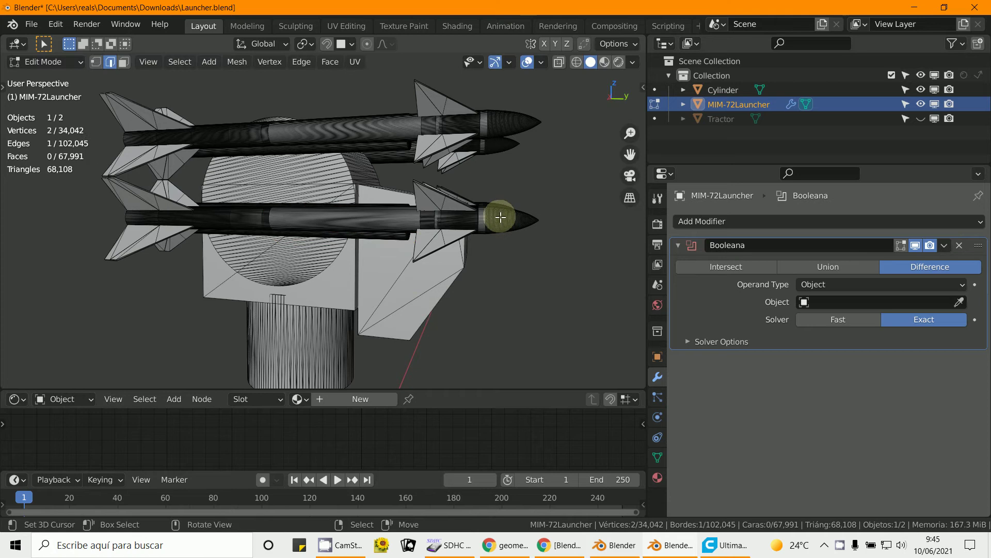
pyautogui.press('l')
pyautogui.press('g')
pyautogui.rightClick(541, 224)
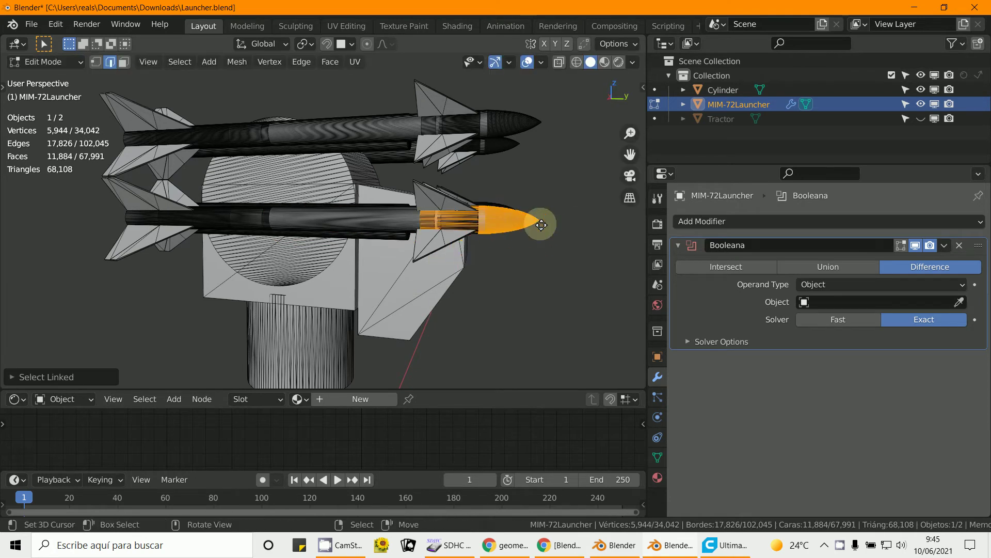
# Step: Separate the large base cylinder under the launcher into its own object by selection, and return to Object Mode
pyautogui.keyDown('shift'); pyautogui.moveTo(424, 351); pyautogui.dragTo(385, 289, button='middle'); pyautogui.keyUp('shift')
pyautogui.click(371, 267)
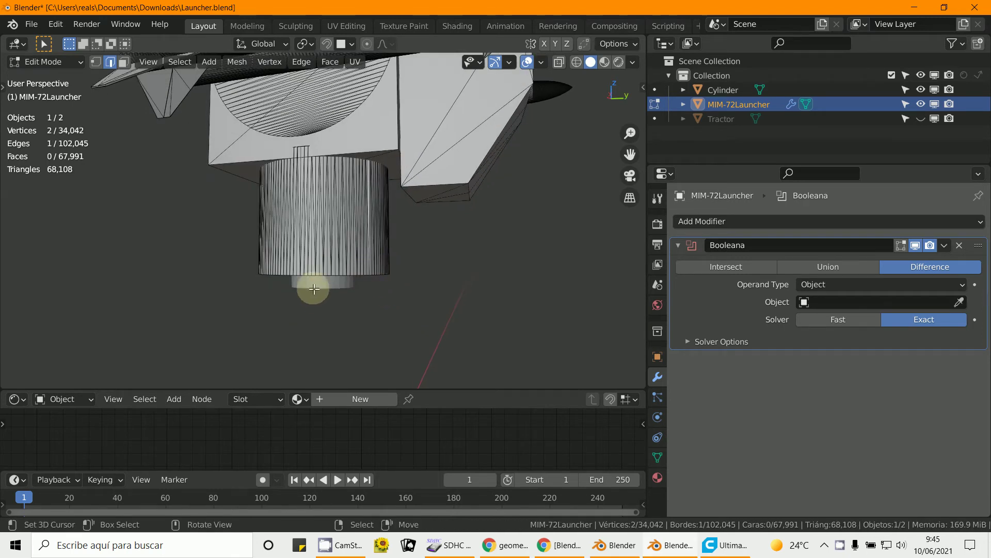
pyautogui.hotkey('ctrl', 'l')
pyautogui.moveTo(372, 221); pyautogui.dragTo(396, 266, button='middle')
pyautogui.press('p')
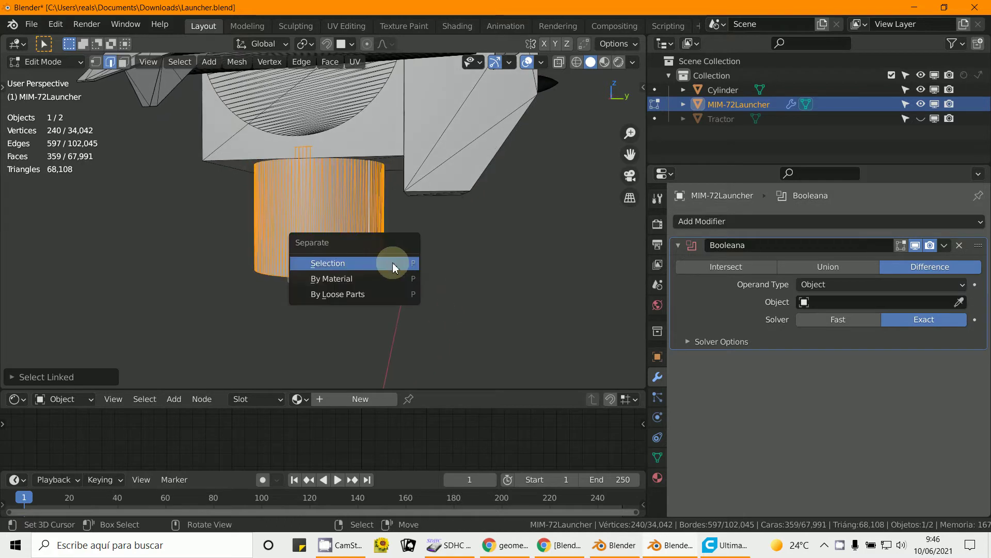
pyautogui.click(392, 262)
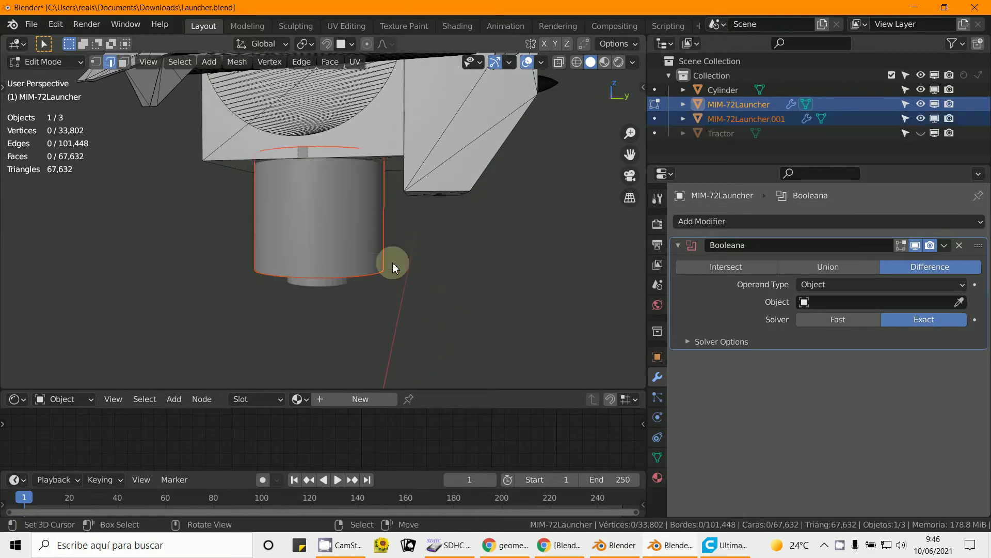
pyautogui.click(53, 62)
pyautogui.click(45, 77)
# Step: Rename the separated base cylinder object as 333
pyautogui.click(271, 215)
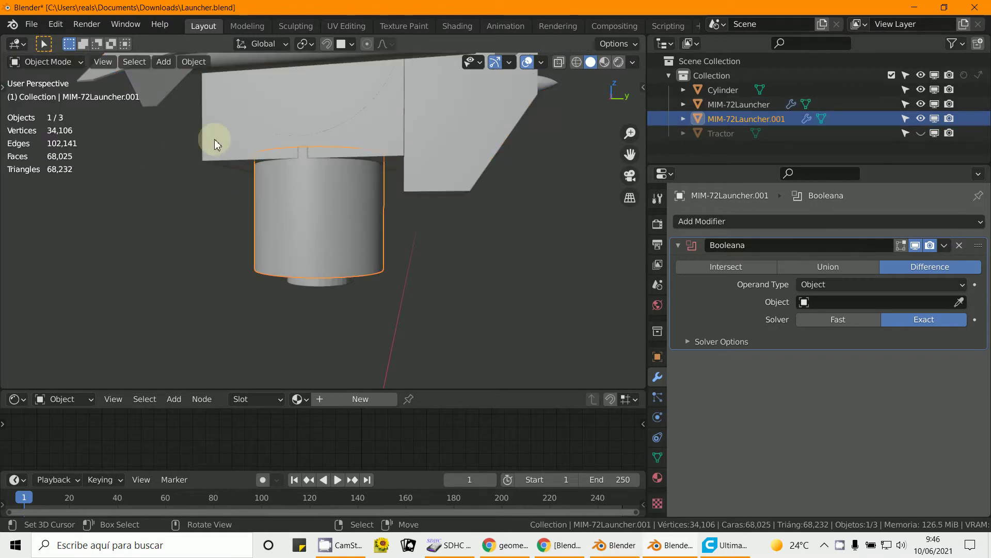
pyautogui.press('F2')
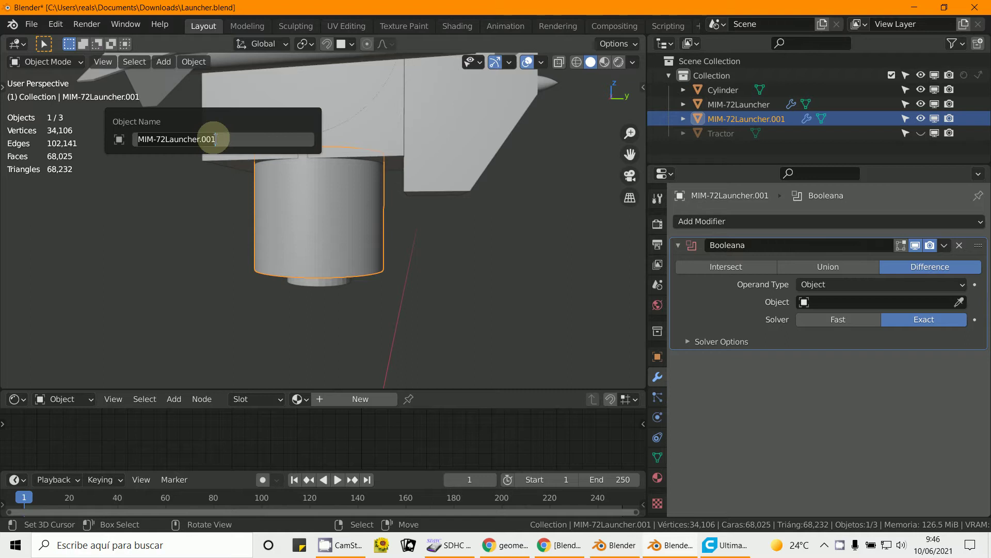
pyautogui.press('Return')
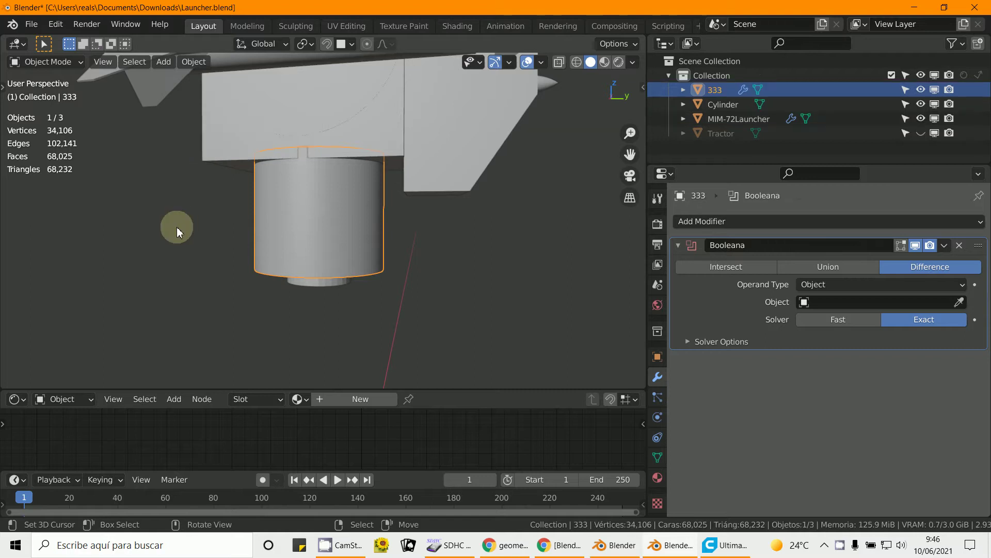
# Step: Rename the small cylinder protruding below the base as 111
pyautogui.click(324, 288)
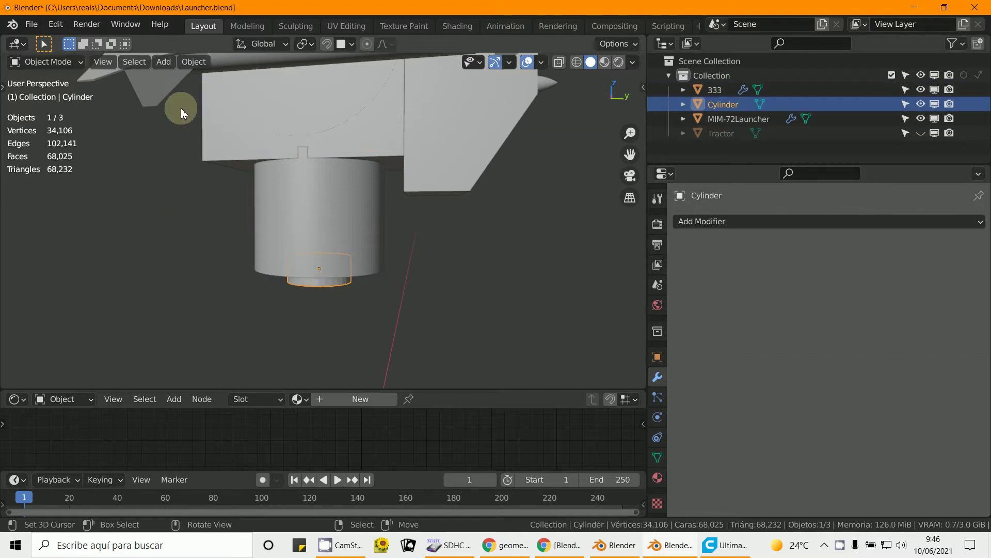
pyautogui.press('F2')
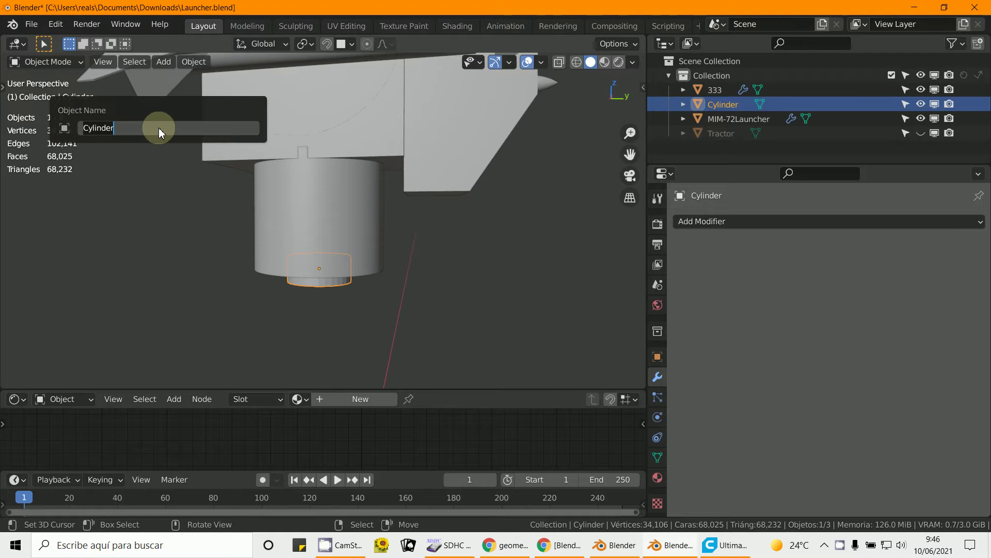
pyautogui.hotkey('ctrl', 'a')
pyautogui.write('111')
pyautogui.press('Return')
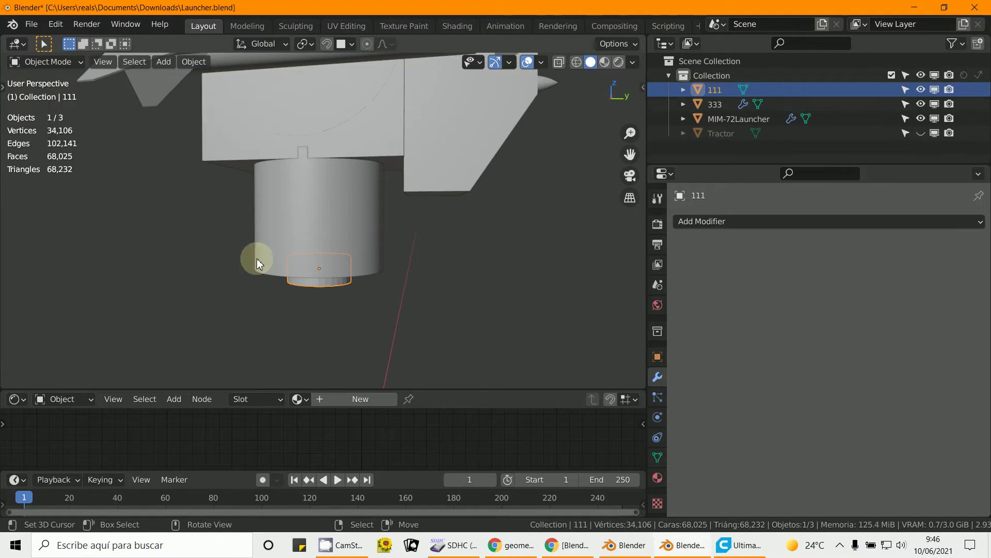
# Step: Subtract object 111 from base cylinder 333 with its Difference Boolean modifier using the Exact solver, and apply the modifier
pyautogui.click(298, 188)
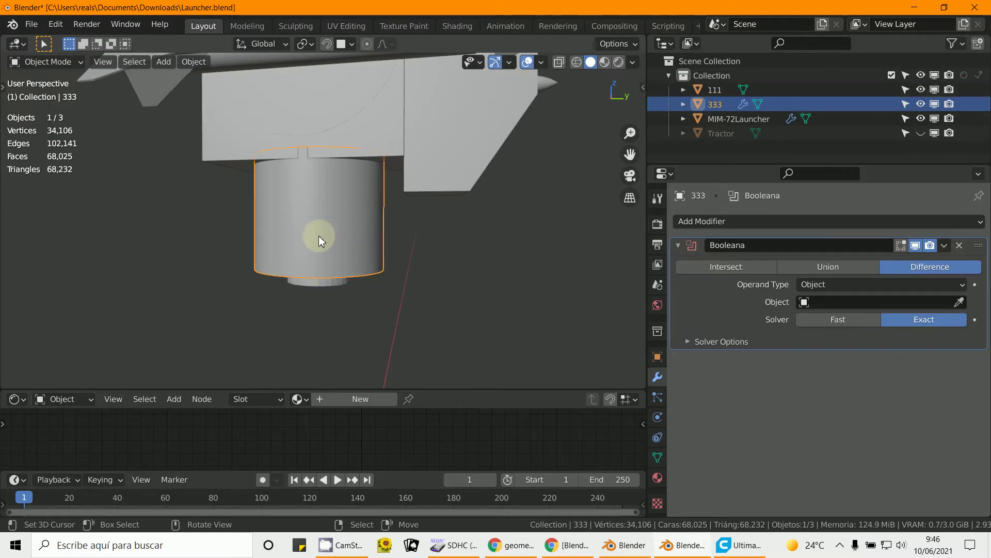
pyautogui.scroll(-2, 343, 261)
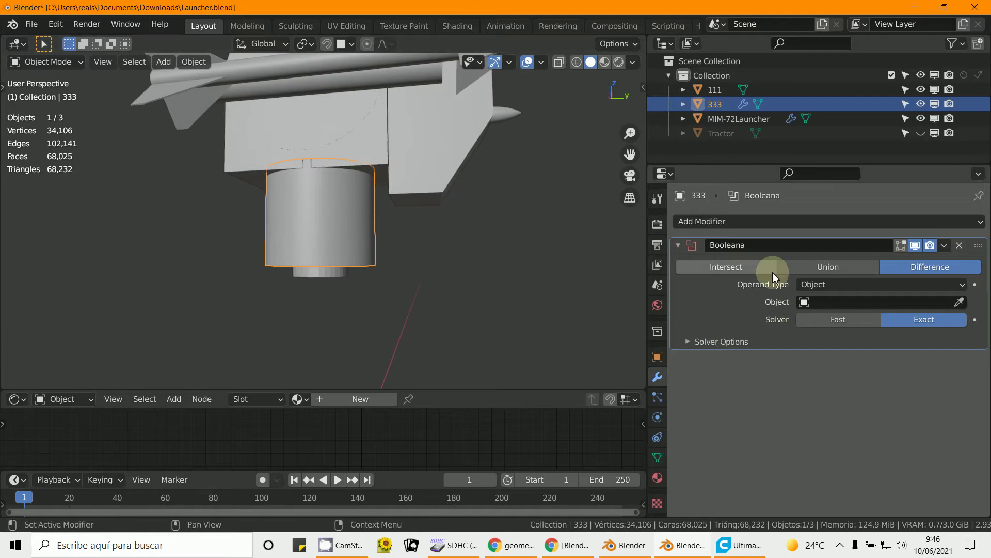
pyautogui.click(827, 302)
pyautogui.click(814, 324)
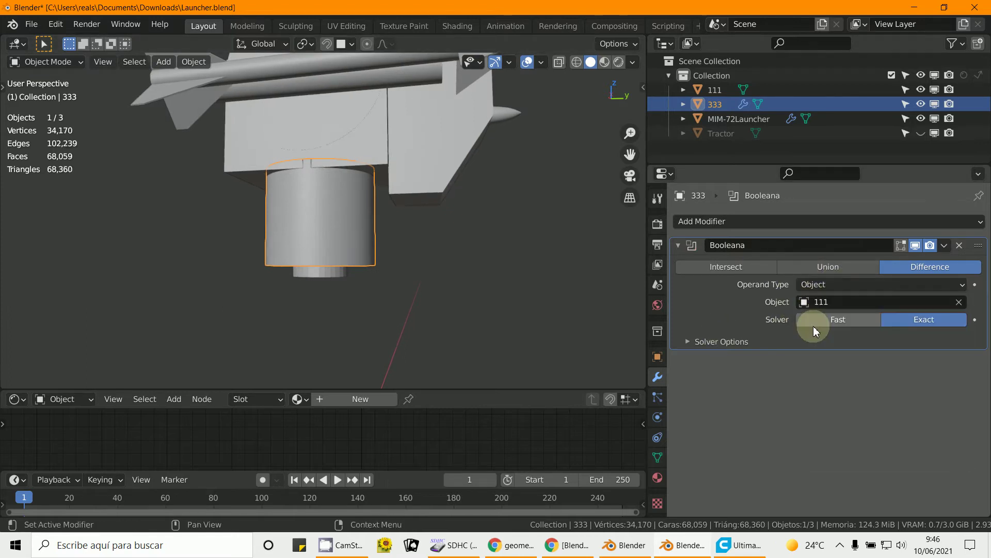
pyautogui.moveTo(320, 312); pyautogui.dragTo(580, 91, button='middle')
pyautogui.click(559, 62)
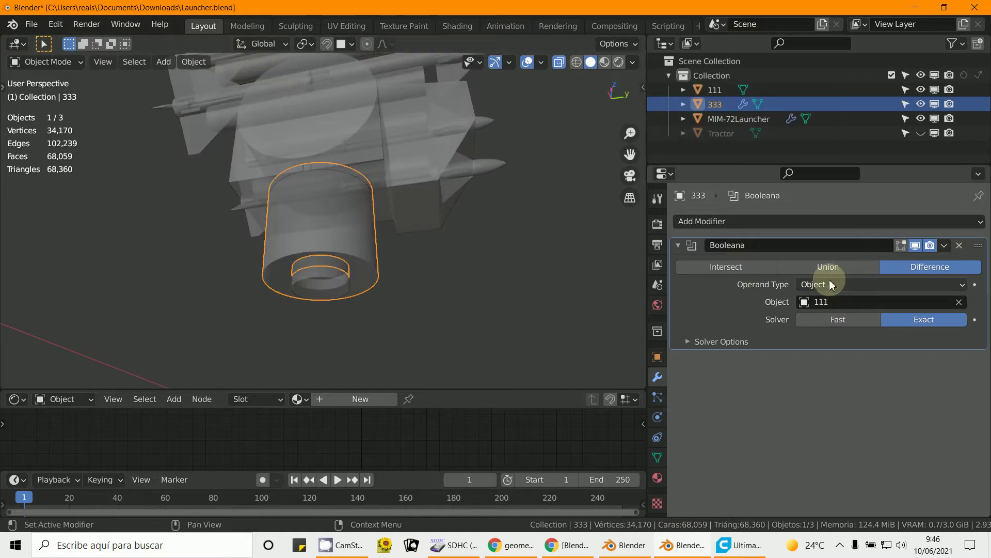
pyautogui.click(944, 246)
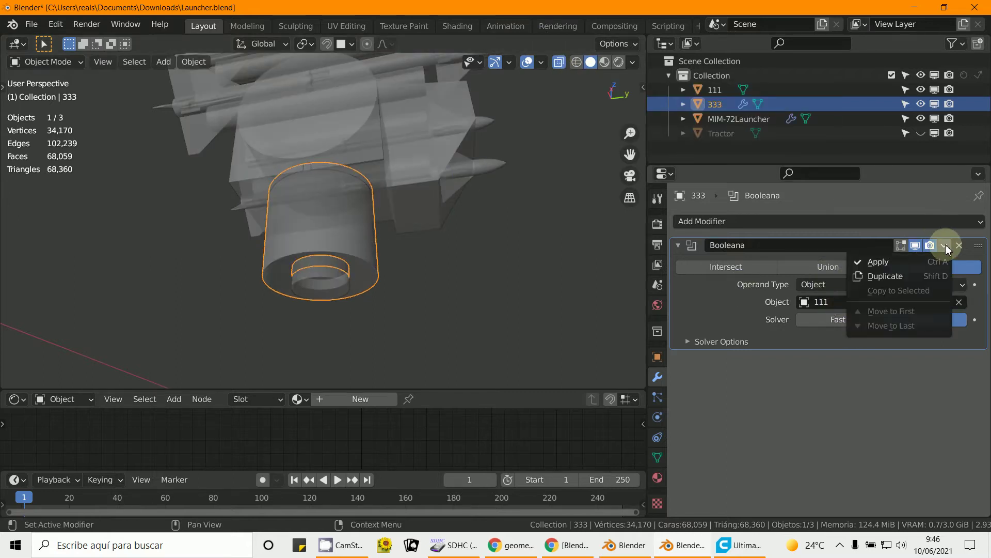
pyautogui.click(918, 261)
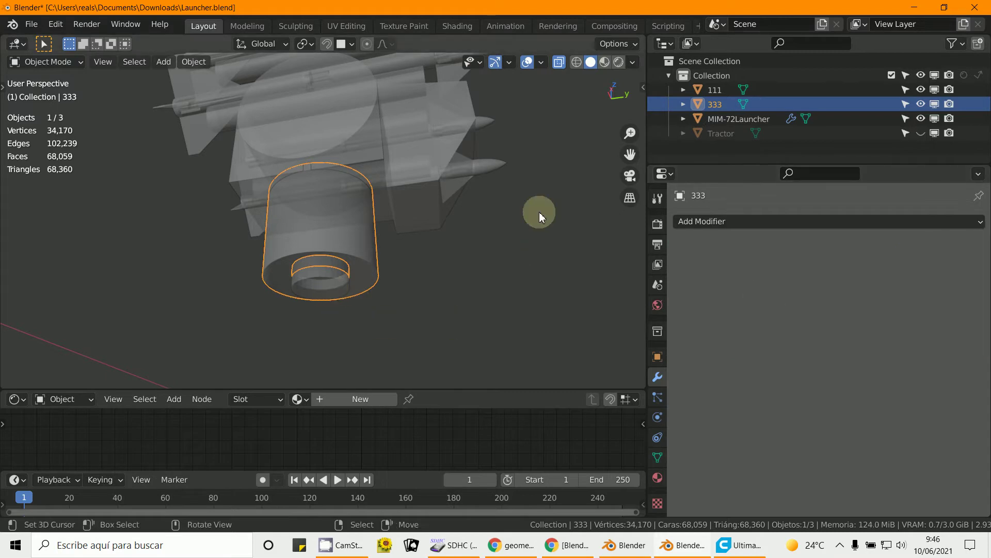
pyautogui.click(560, 62)
# Step: Move the small cylinder 111 out of the base cylinder to a spot just below it
pyautogui.click(326, 271)
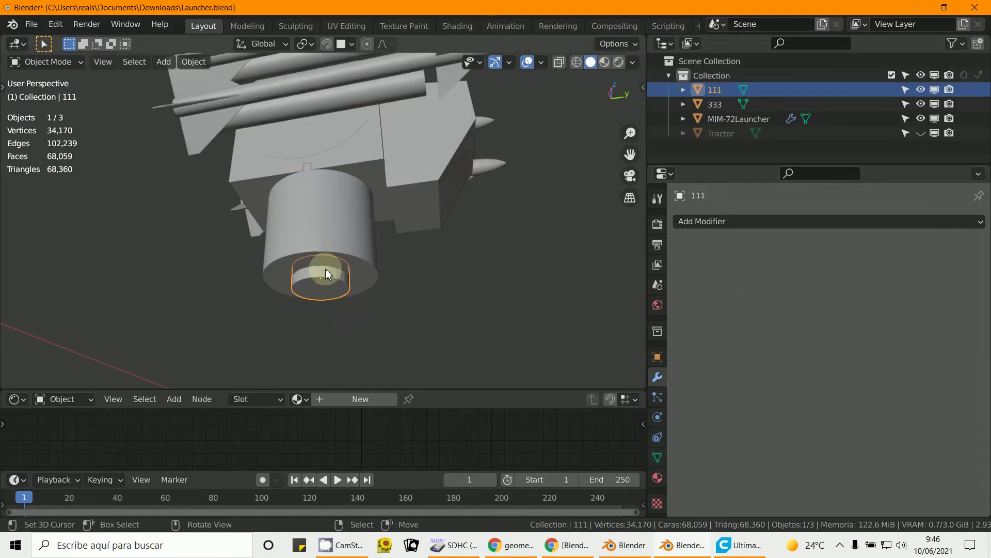
pyautogui.press('g')
pyautogui.click(351, 329)
pyautogui.moveTo(351, 330); pyautogui.dragTo(350, 239, button='middle')
# Step: Join the base cylinder 333 into the MIM-72Launcher object
pyautogui.click(353, 236)
pyautogui.keyDown('shift'); pyautogui.click(386, 143); pyautogui.keyUp('shift')
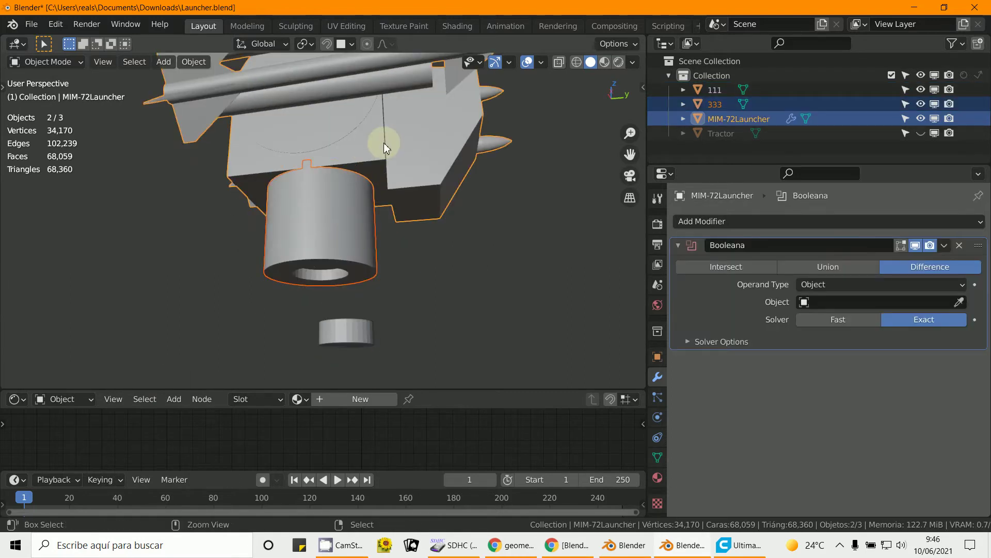
pyautogui.hotkey('ctrl', 'j')
pyautogui.moveTo(383, 142); pyautogui.dragTo(388, 190, button='middle')
pyautogui.scroll(-3, 388, 179)
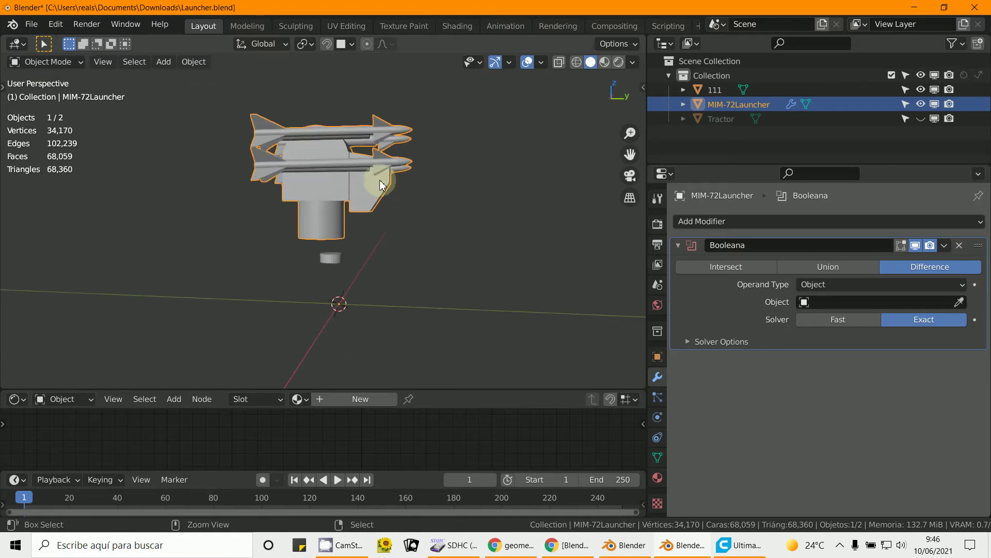
# Step: Undo the join, the move of the small cylinder, the Boolean cut and both object renames
pyautogui.hotkey('ctrl', 'z')
pyautogui.hotkey('ctrl', 'z')
pyautogui.hotkey('ctrl', 'z')
pyautogui.hotkey('ctrl', 'z')
pyautogui.hotkey('ctrl', 'z')
pyautogui.hotkey('ctrl', 'z')
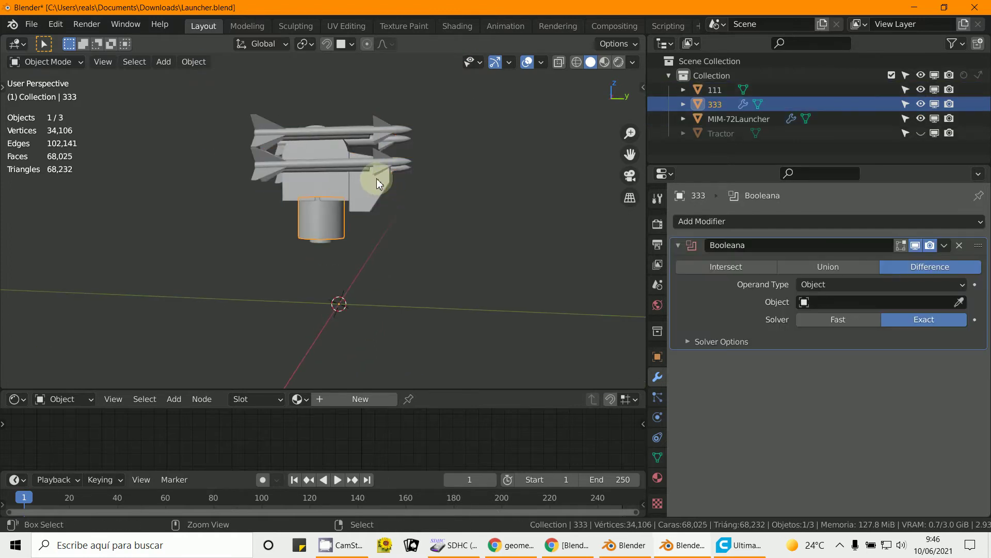
pyautogui.hotkey('ctrl', 'z')
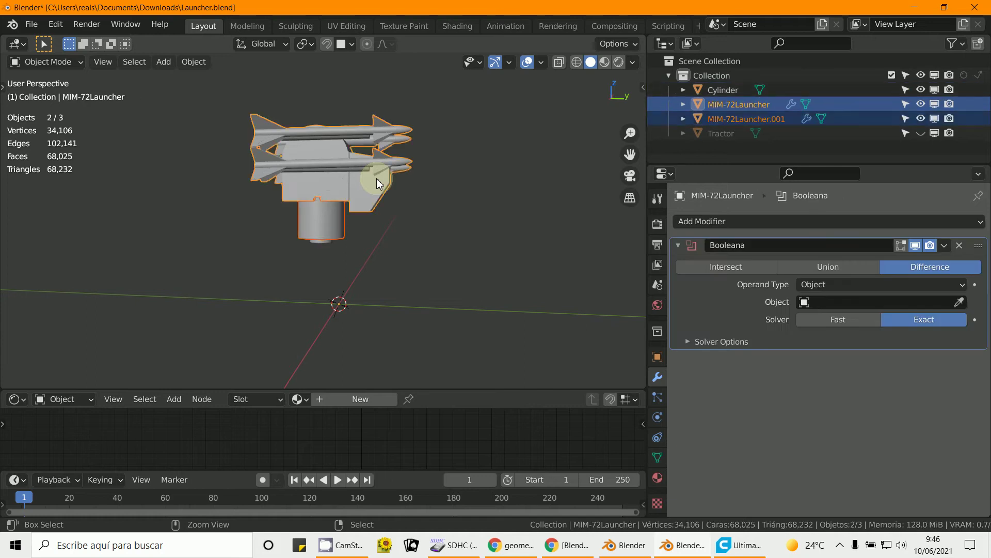
# Step: Separate all geometry of MIM-72Launcher and MIM-72Launcher.001 into individual objects by loose parts in Edit Mode
pyautogui.keyDown('ctrl'); pyautogui.moveTo(377, 183); pyautogui.dragTo(378, 204, button='middle'); pyautogui.keyUp('ctrl')
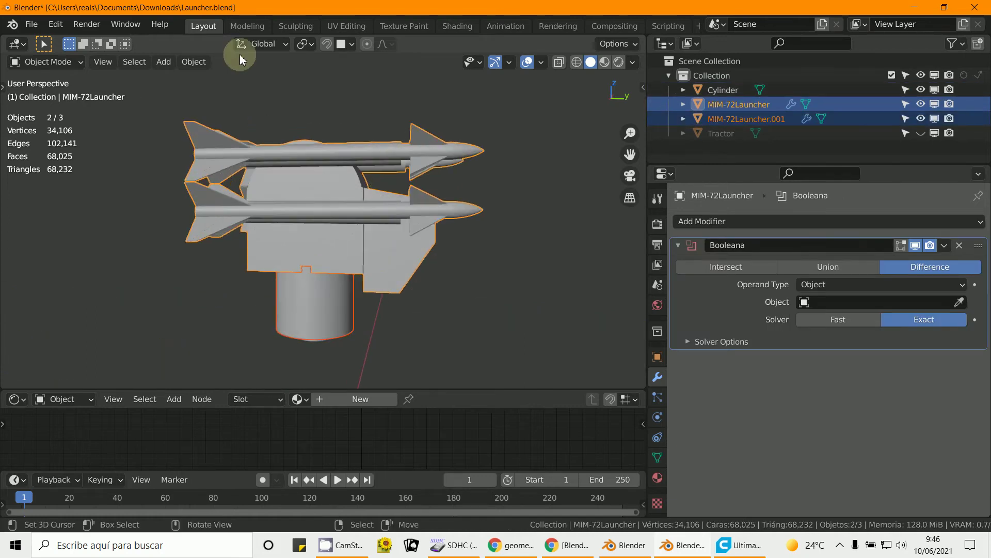
pyautogui.click(57, 60)
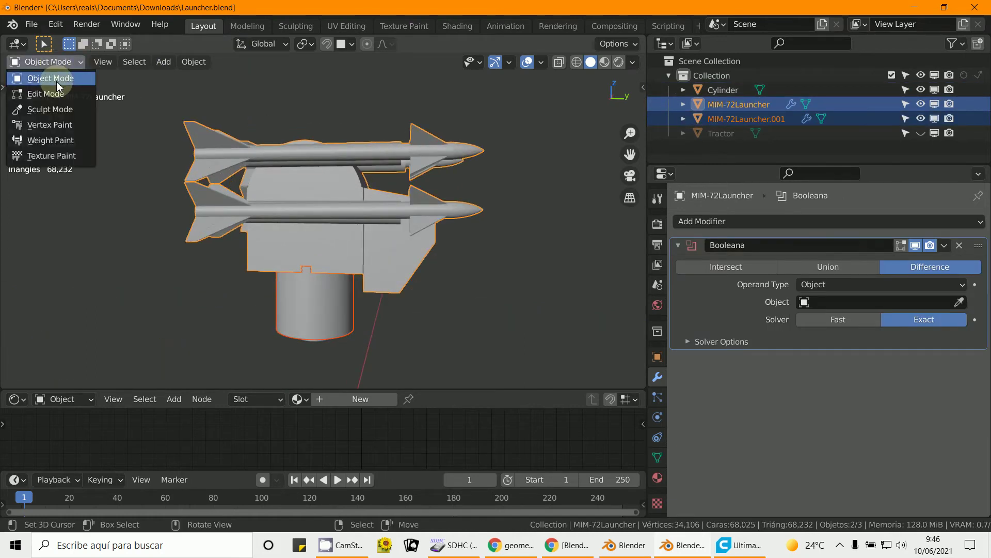
pyautogui.click(451, 223)
pyautogui.click(52, 62)
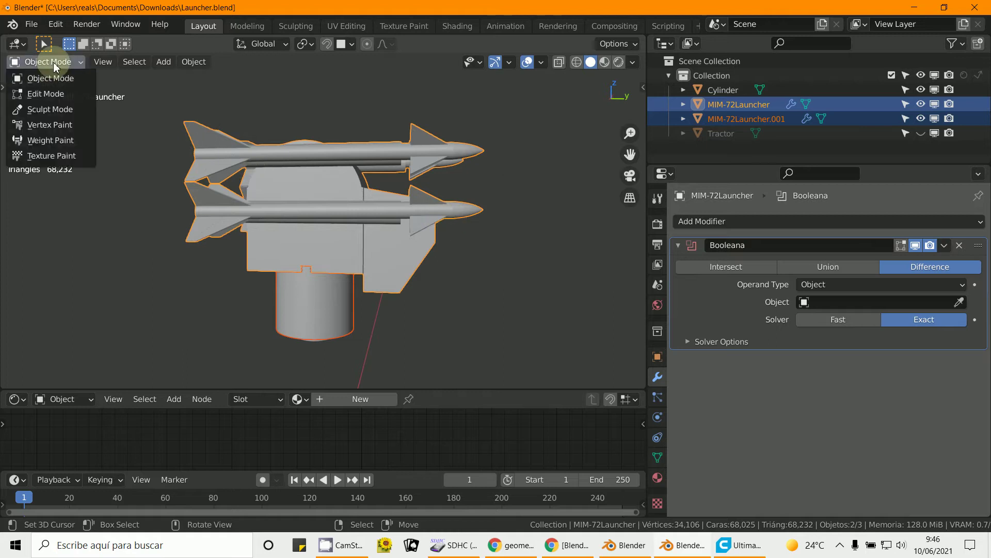
pyautogui.click(49, 92)
pyautogui.moveTo(416, 201); pyautogui.dragTo(413, 243, button='middle')
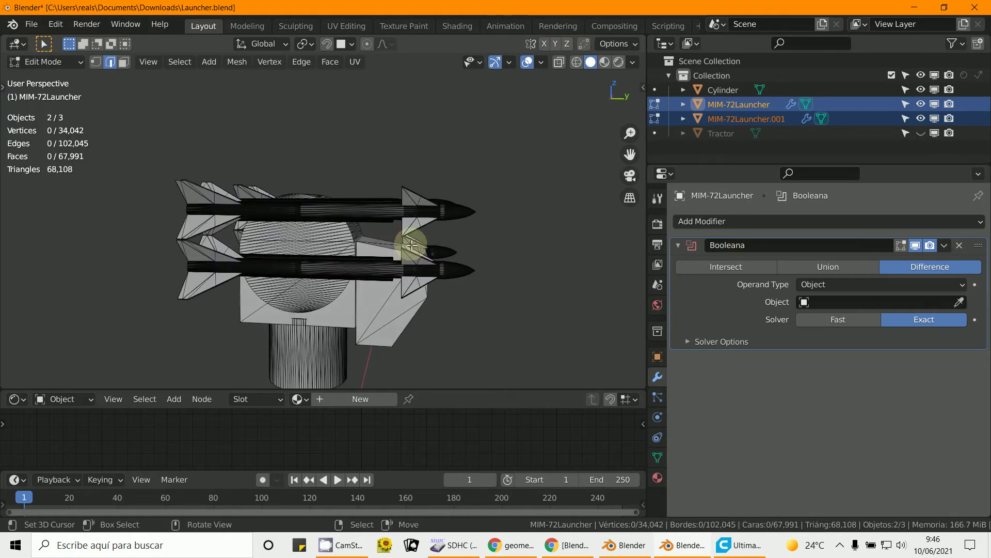
pyautogui.press('a')
pyautogui.scroll(-3, 412, 244)
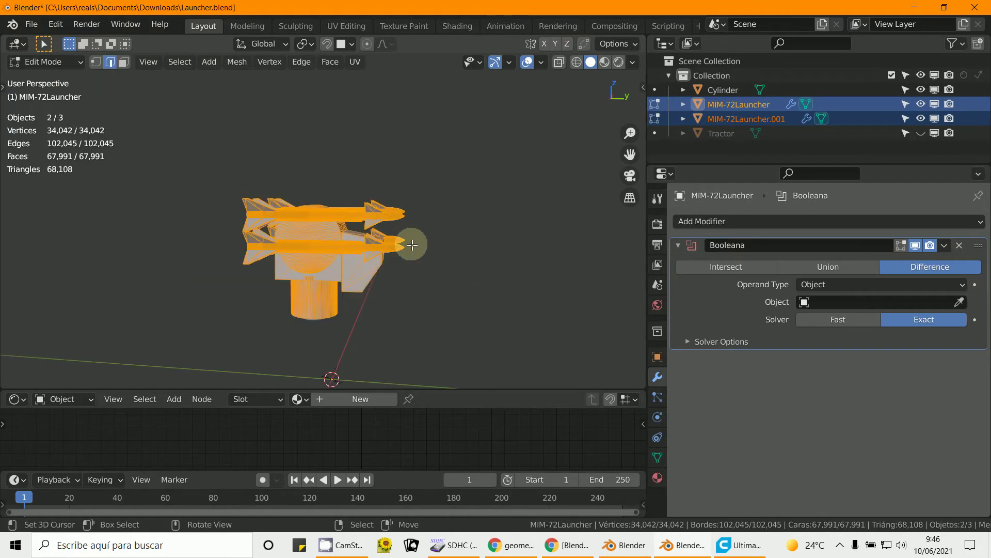
pyautogui.press('p')
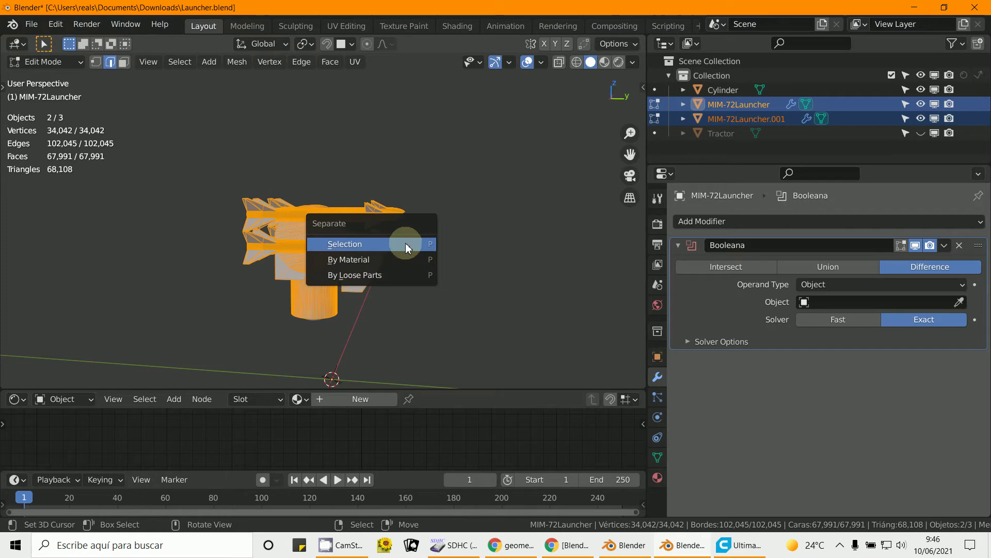
pyautogui.click(367, 275)
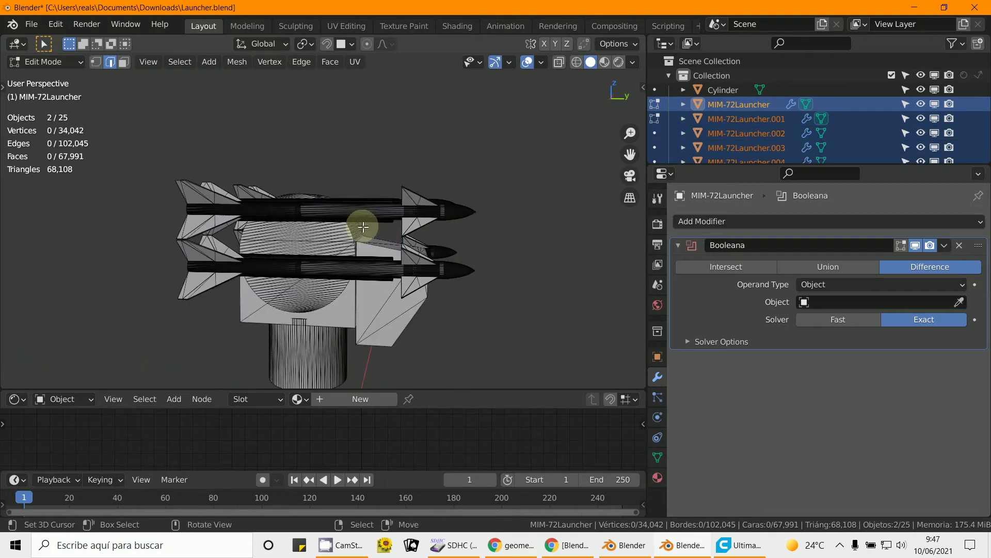
# Step: Select all the linked geometry of the launch tube beside the upper far missile and separate it by selection
pyautogui.moveTo(363, 227)
pyautogui.mouseDown(button='middle')
pyautogui.moveTo(347, 223)
pyautogui.moveTo(360, 224)
pyautogui.mouseUp(button='middle')
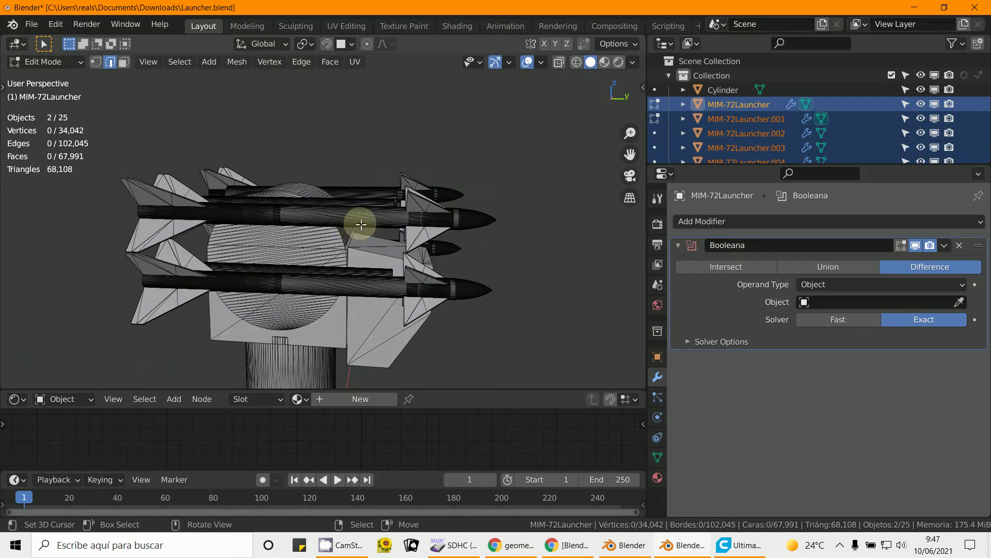
pyautogui.press('p')
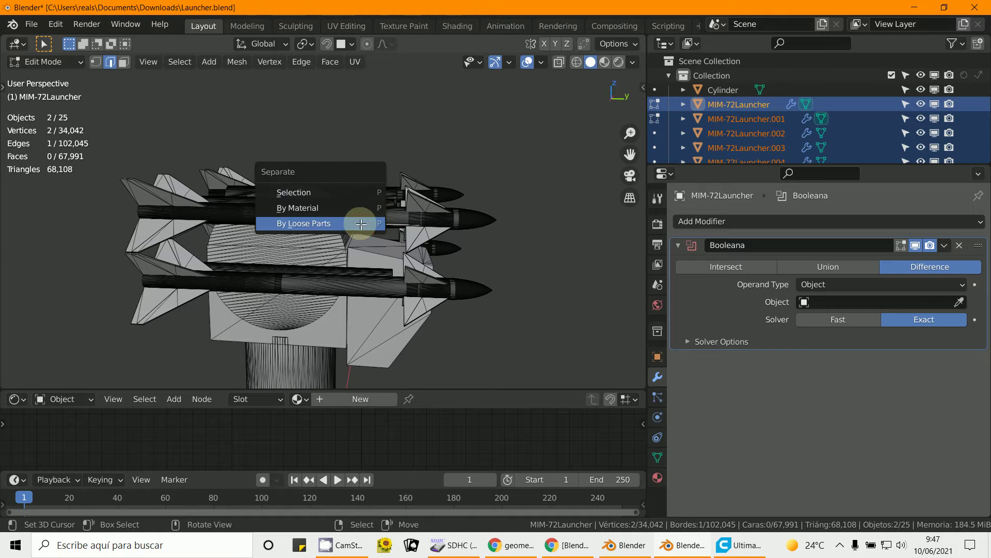
pyautogui.press('Escape')
pyautogui.hotkey('ctrl', 'l')
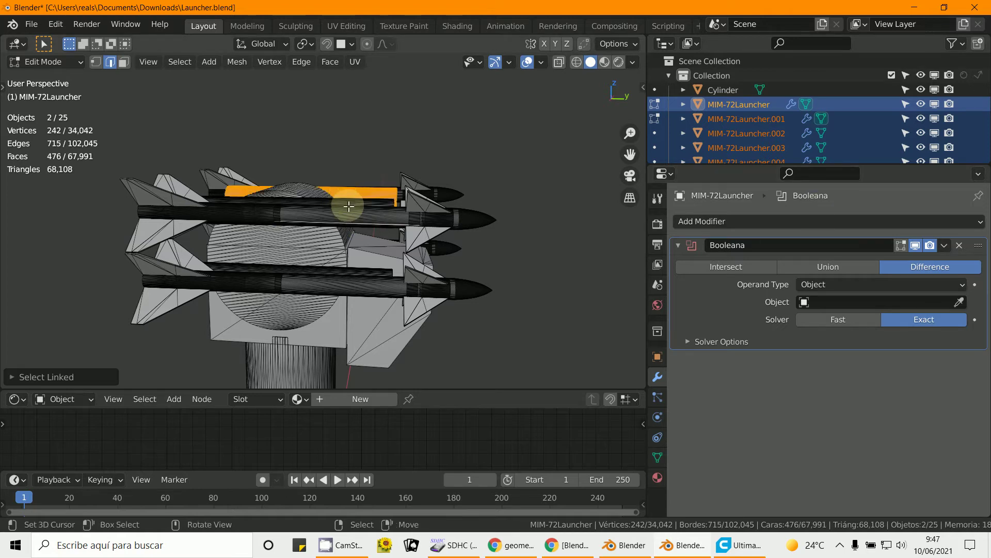
pyautogui.moveTo(349, 206); pyautogui.dragTo(385, 222, button='middle')
pyautogui.press('p')
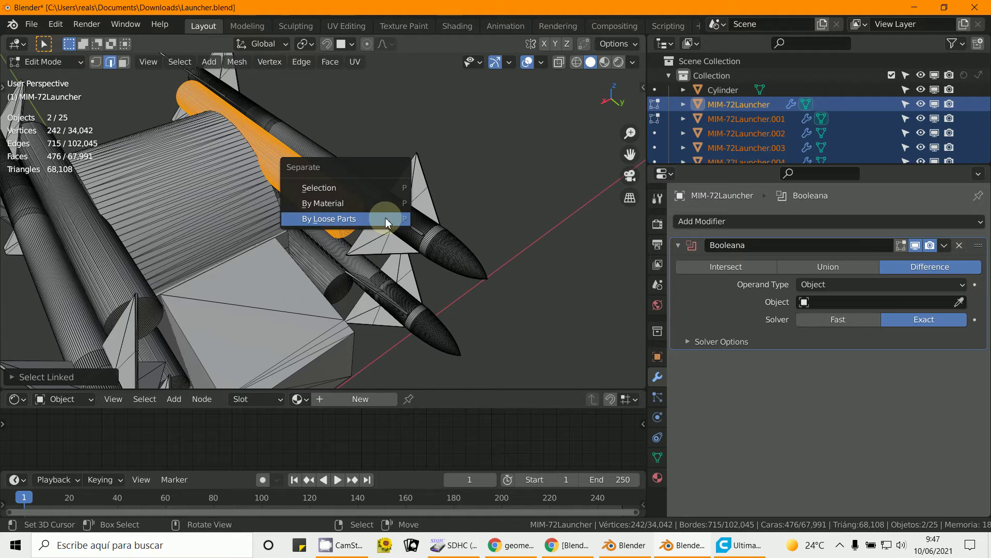
pyautogui.click(382, 187)
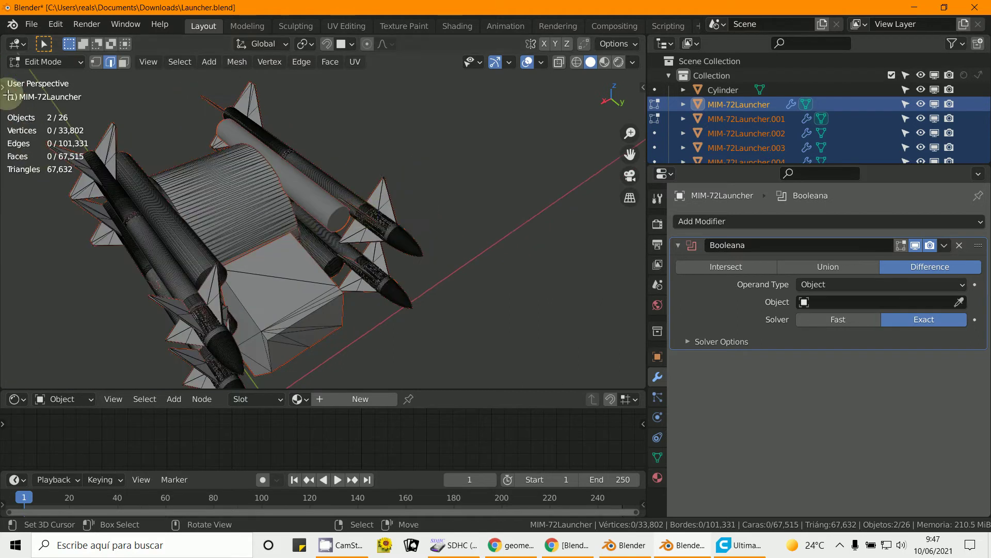
# Step: Leave the multi-object edit and open only the upper far missile's body section, MIM-72Launcher.020, in Edit Mode
pyautogui.click(47, 61)
pyautogui.click(36, 55)
pyautogui.click(335, 189)
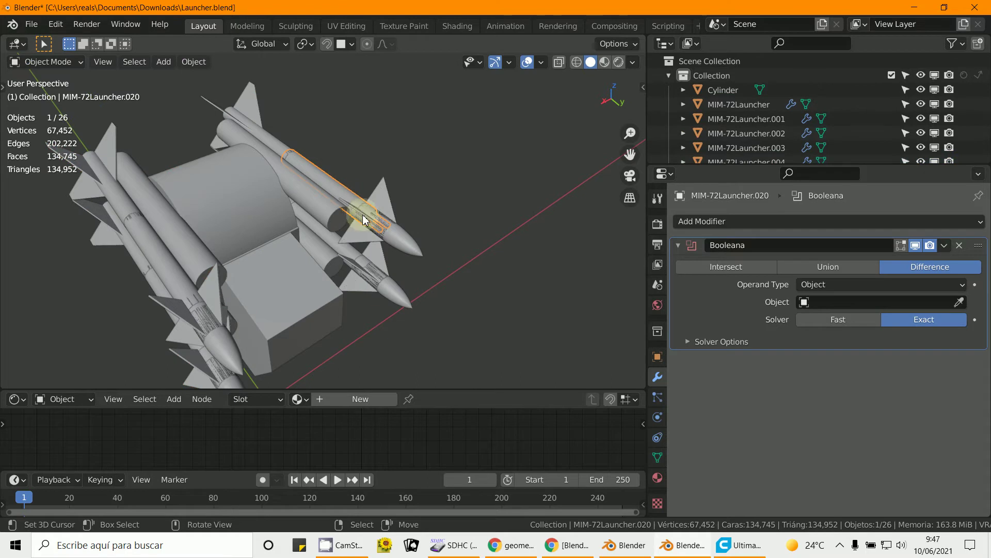
pyautogui.click(46, 61)
pyautogui.click(45, 93)
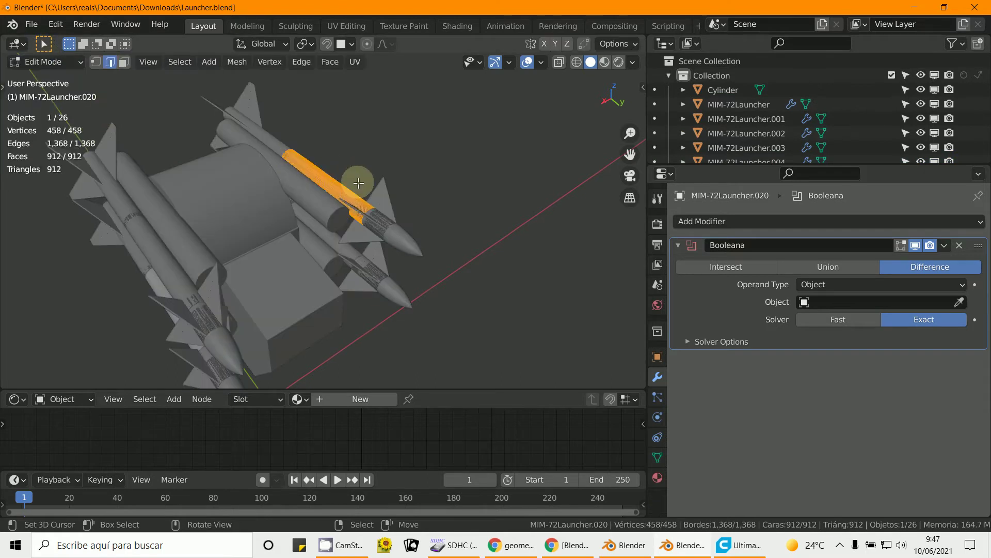
# Step: Separate the upper far missile's body section into its own object by selection and return to Object Mode
pyautogui.press('p')
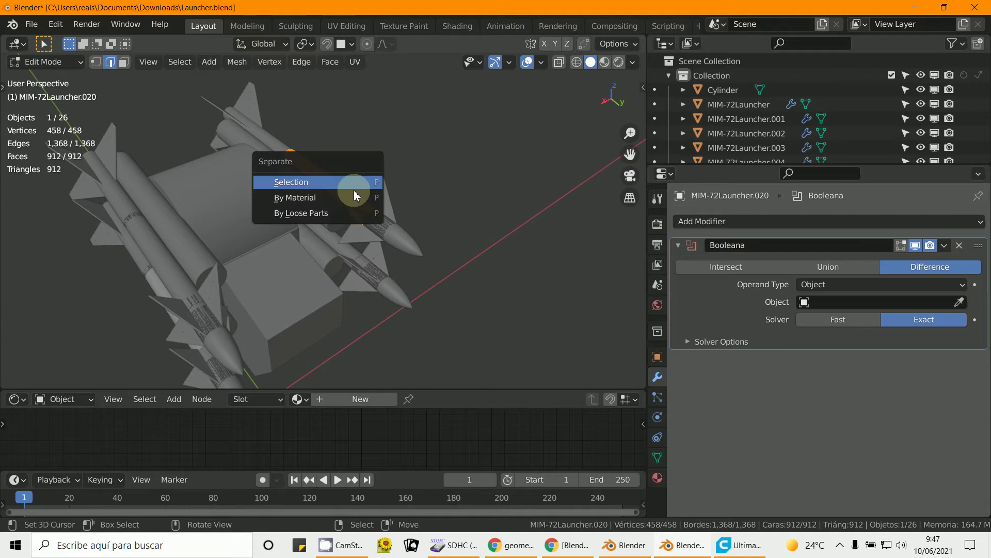
pyautogui.click(359, 182)
pyautogui.scroll(3, 359, 181)
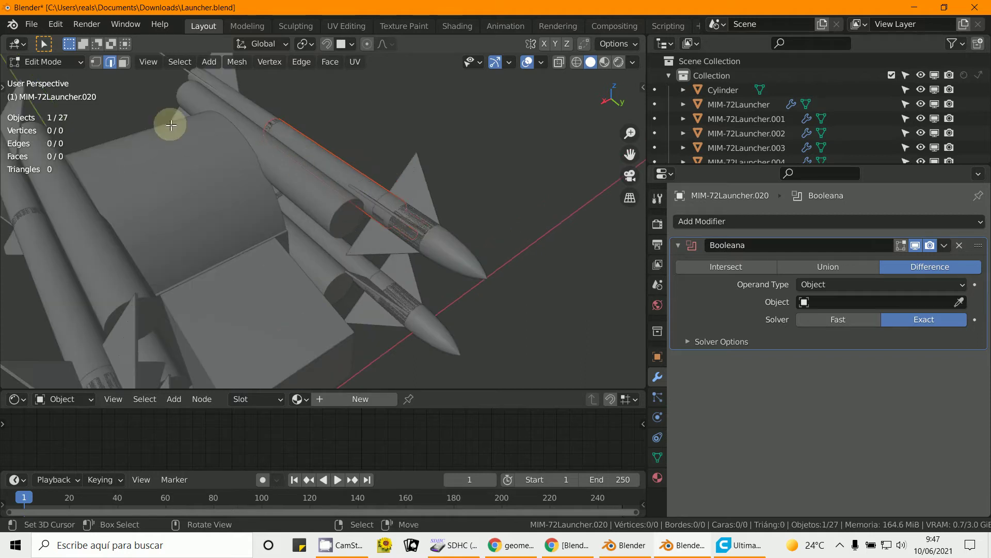
pyautogui.click(14, 62)
pyautogui.click(42, 80)
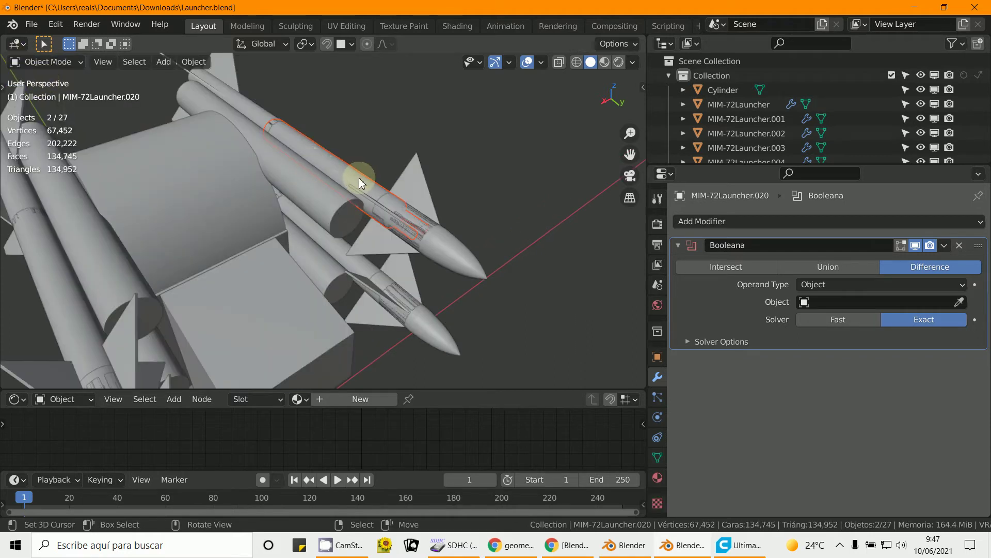
pyautogui.keyDown('shift'); pyautogui.click(324, 193); pyautogui.keyUp('shift')
pyautogui.moveTo(324, 194); pyautogui.dragTo(336, 222, button='middle')
pyautogui.scroll(3, 320, 177)
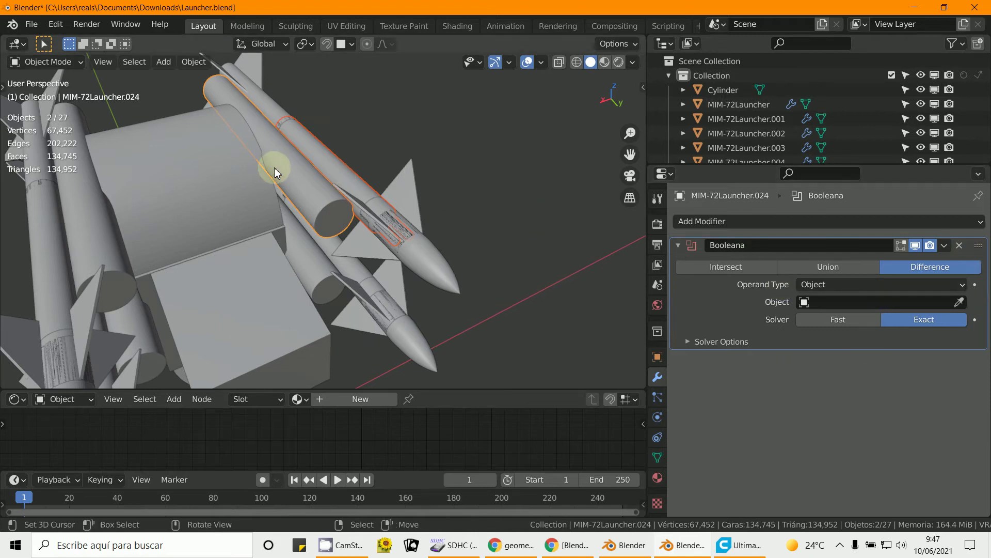
pyautogui.press('F2')
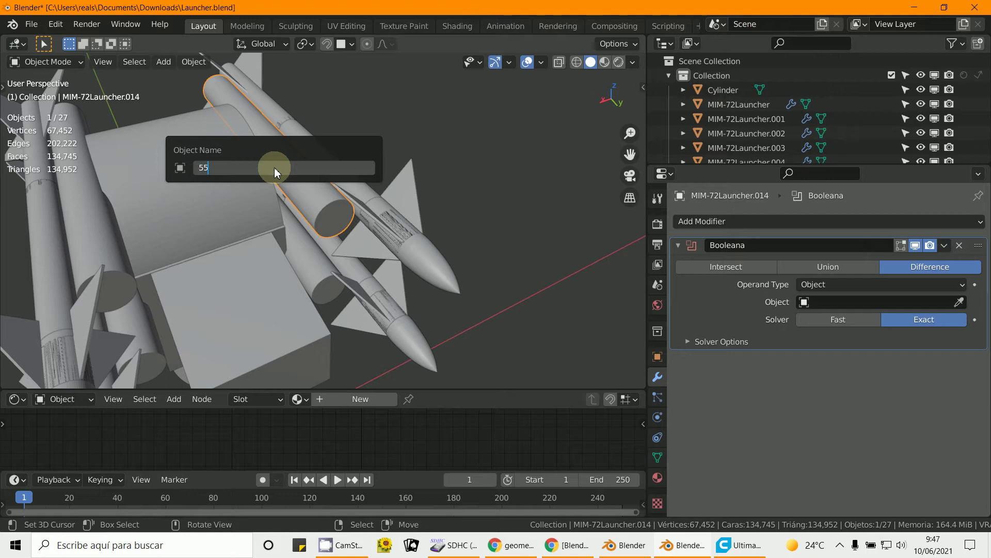
pyautogui.press('Escape')
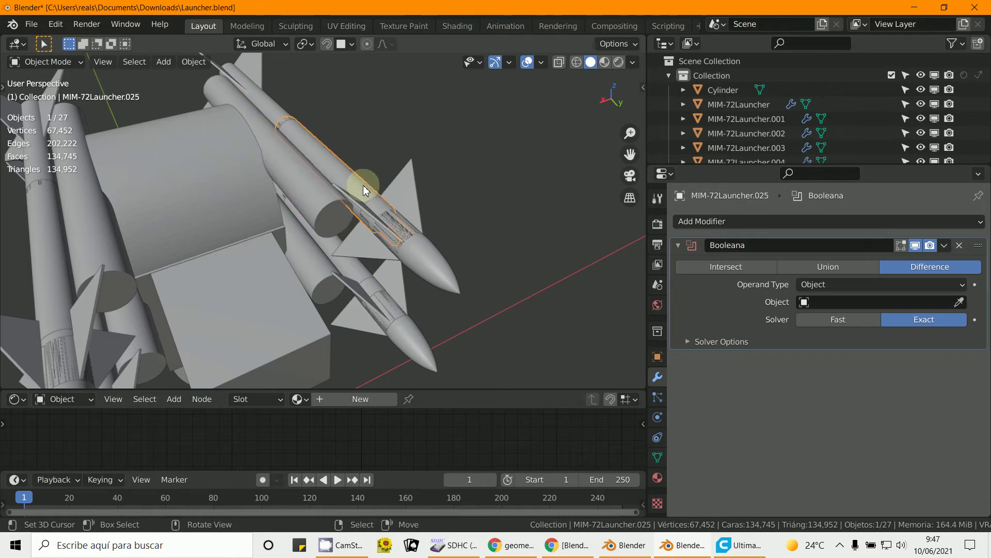
# Step: Rename the upper far missile's body section as 66 and select it together with the neighbouring launch tube
pyautogui.press('F2')
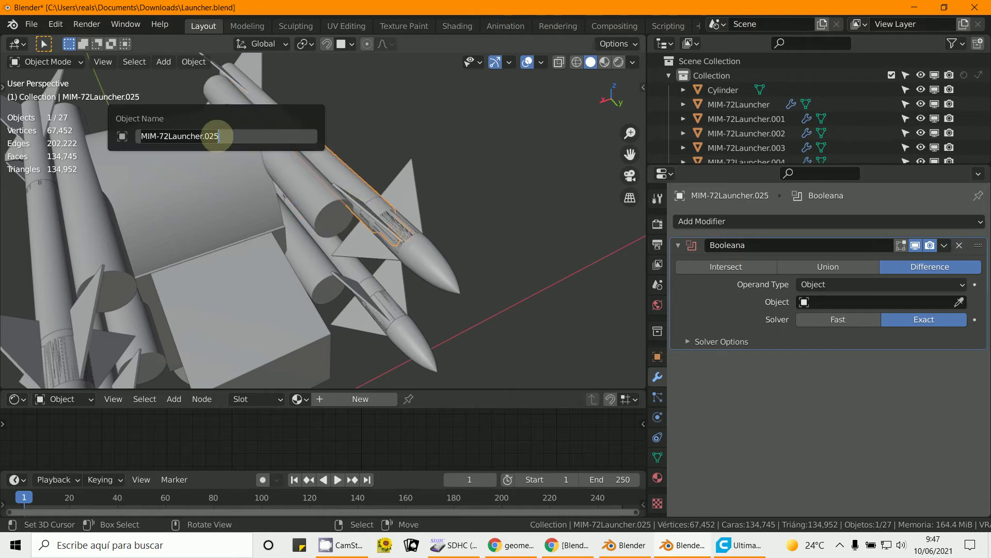
pyautogui.press('Return')
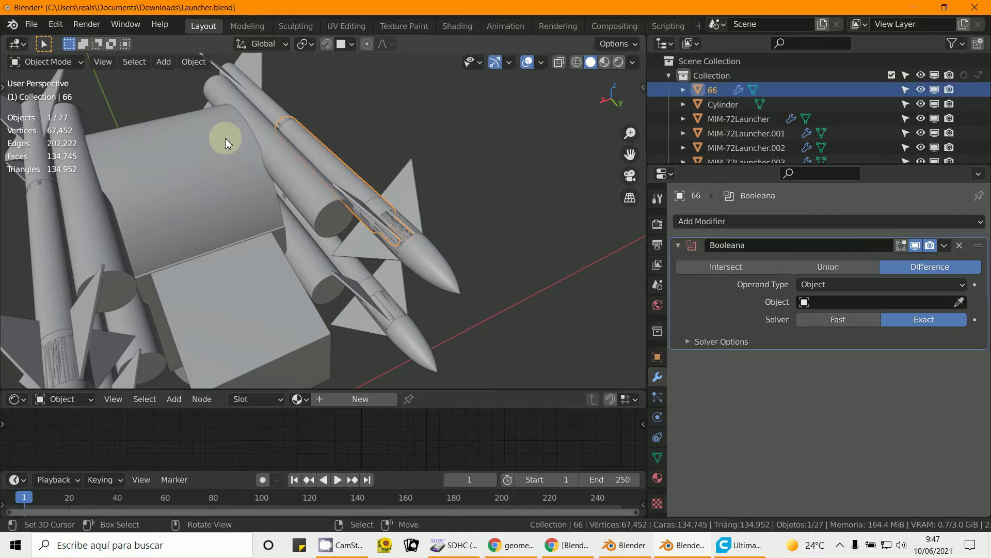
pyautogui.click(331, 152)
pyautogui.rightClick(308, 182)
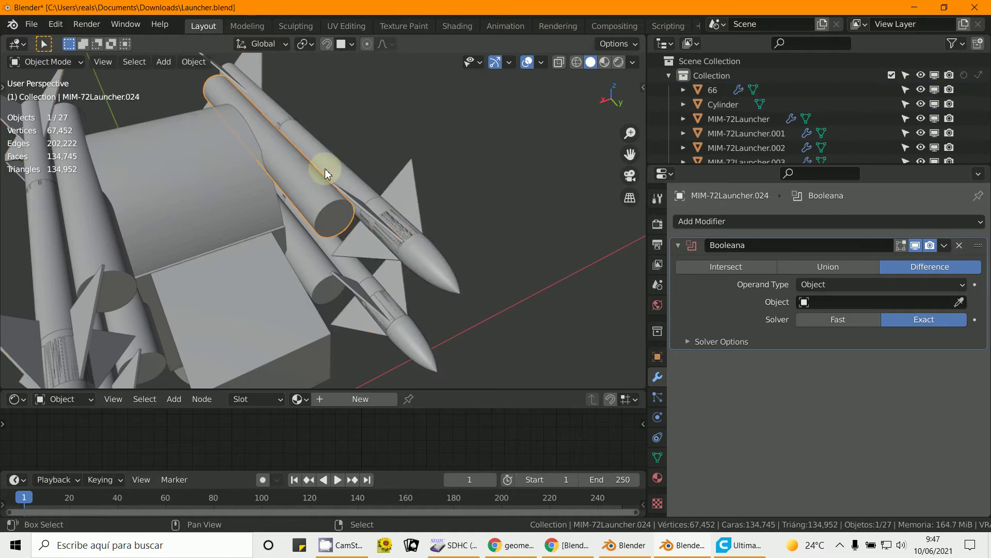
pyautogui.keyDown('shift'); pyautogui.rightClick(325, 169); pyautogui.keyUp('shift')
pyautogui.moveTo(325, 169); pyautogui.dragTo(316, 174, button='middle')
# Step: Try to set up the Boolean modifier on object 66 as a union and choose its operand object
pyautogui.click(836, 270)
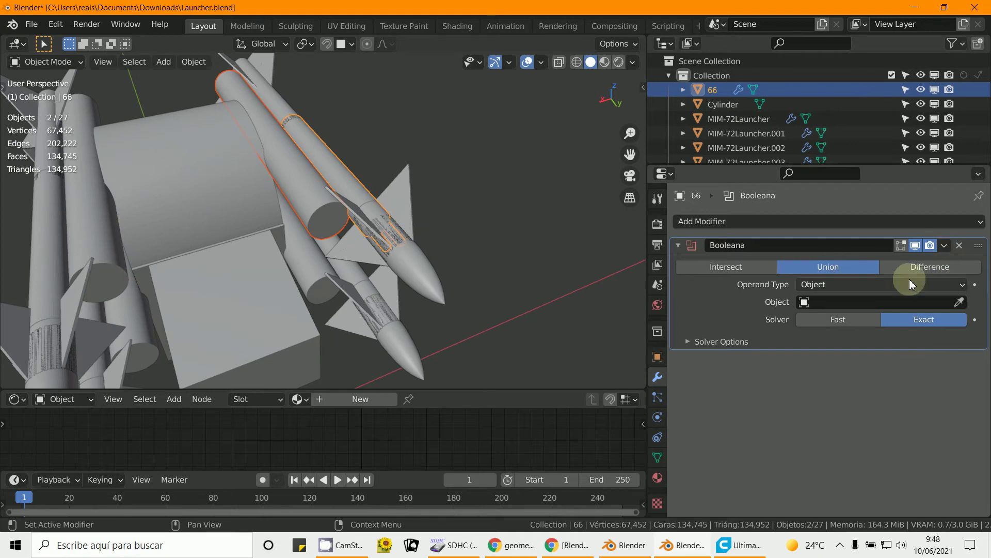
pyautogui.click(802, 303)
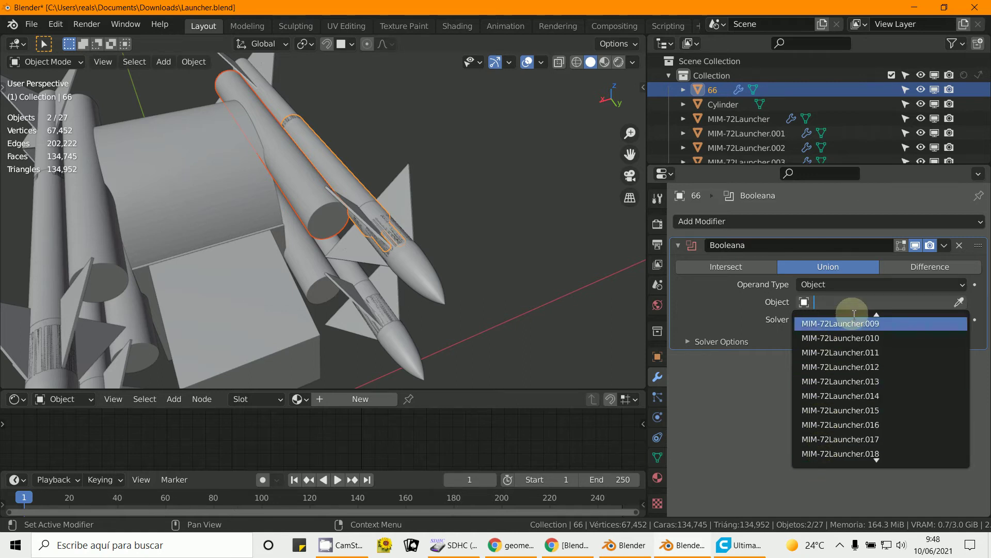
pyautogui.click(326, 148)
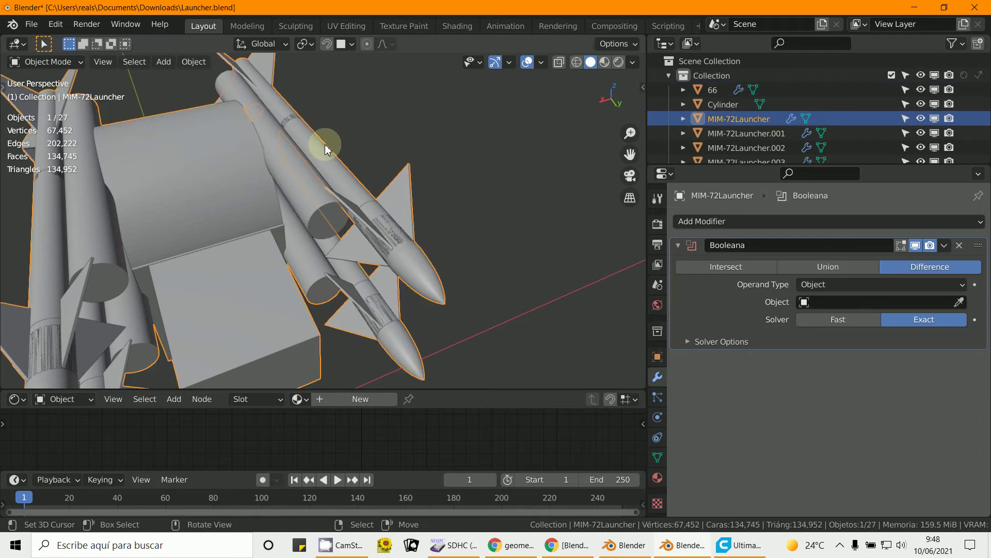
pyautogui.click(326, 149)
pyautogui.press('F2')
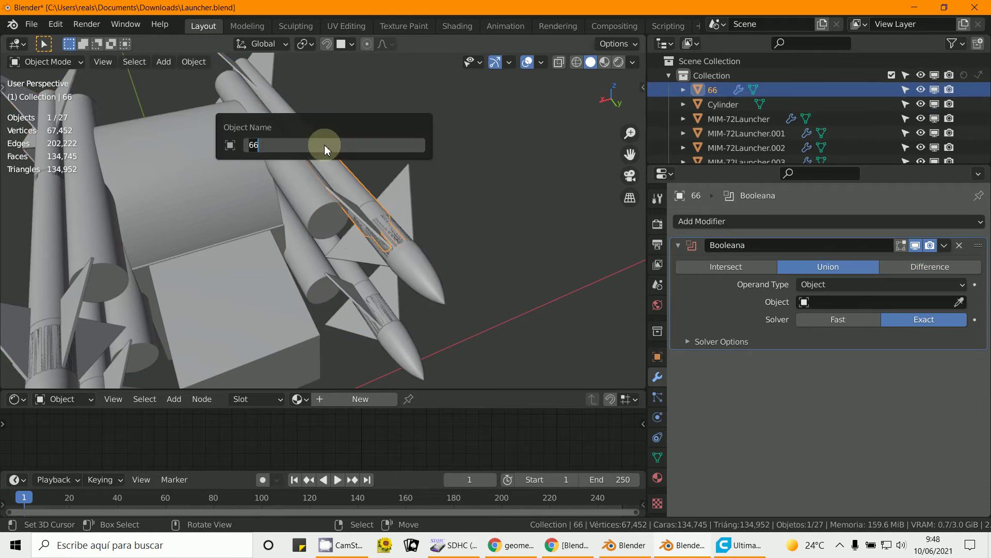
# Step: Set the launch tube's Boolean modifier on MIM-72Launcher.024 to Union with object 66 and apply it
pyautogui.click(313, 208)
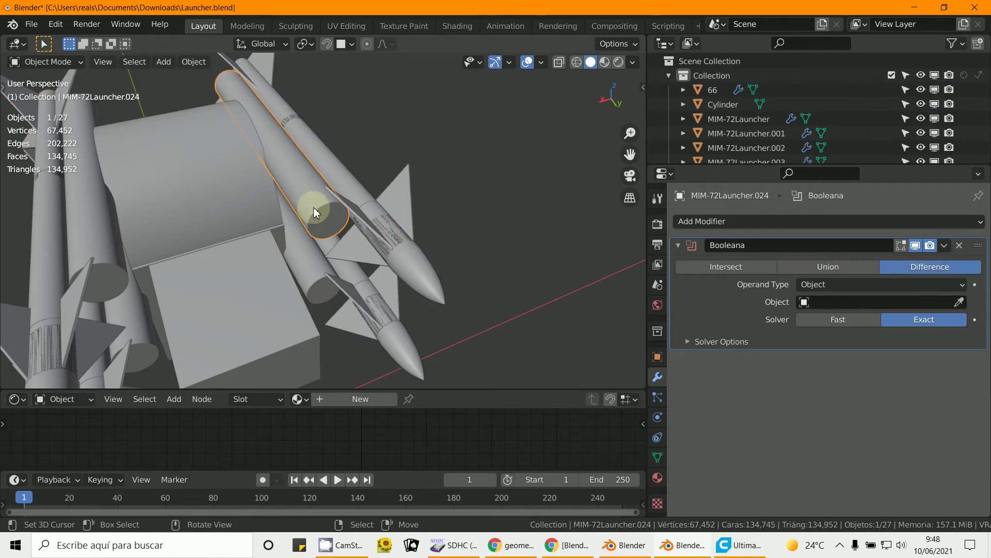
pyautogui.click(804, 302)
pyautogui.click(804, 316)
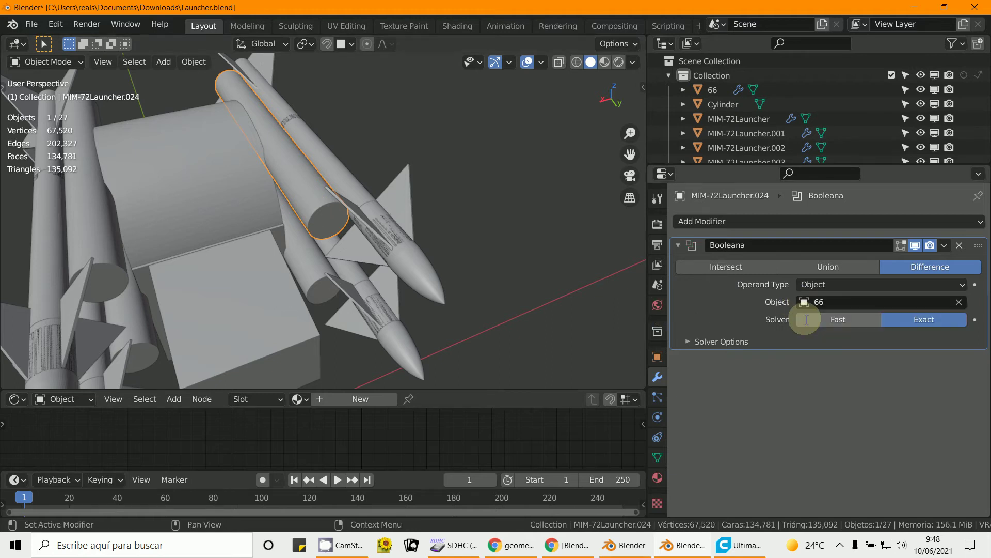
pyautogui.click(847, 271)
pyautogui.click(945, 246)
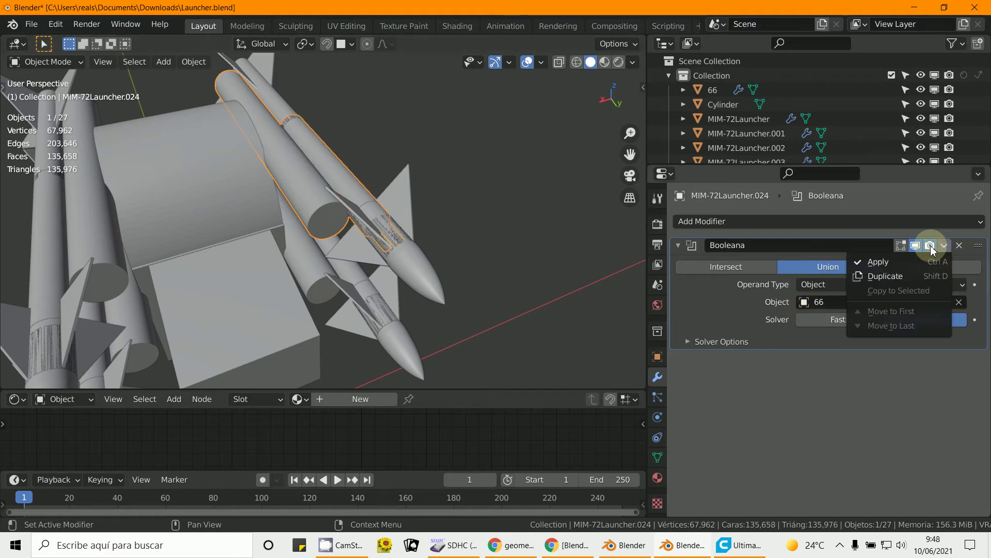
pyautogui.click(883, 262)
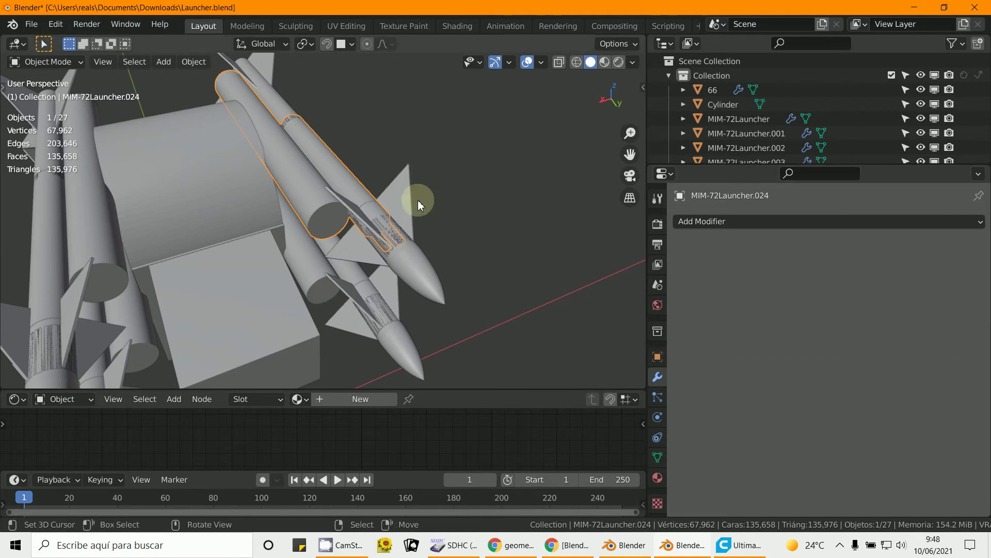
# Step: Open MIM-72Launcher.024 in Edit Mode and select all linked geometry of the merged tube and missile body
pyautogui.click(46, 65)
pyautogui.click(45, 94)
pyautogui.moveTo(227, 183); pyautogui.dragTo(217, 287, button='middle')
pyautogui.scroll(3, 264, 197)
pyautogui.rightClick(265, 197)
pyautogui.hotkey('ctrl', 'l')
pyautogui.scroll(-5, 324, 201)
pyautogui.scroll(6, 339, 281)
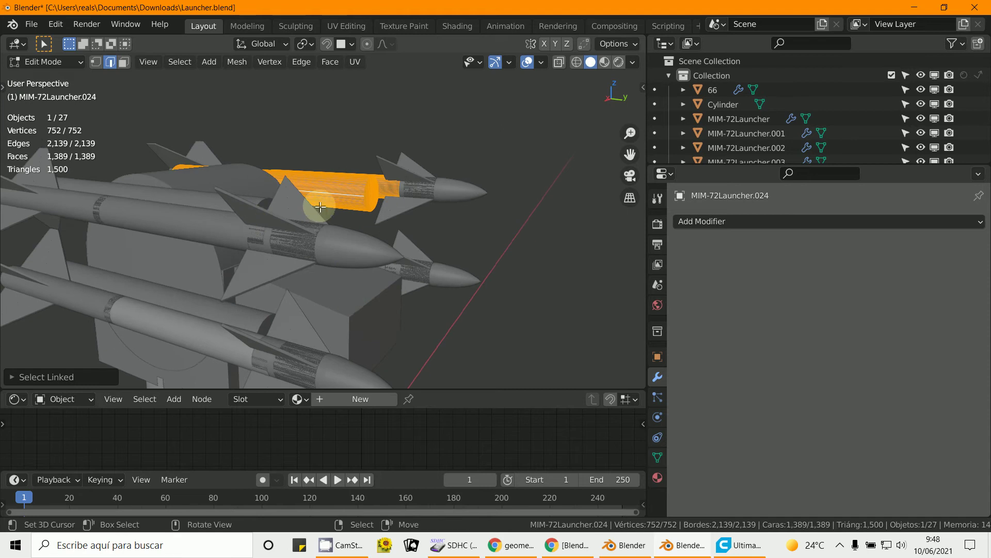
pyautogui.moveTo(370, 222); pyautogui.dragTo(214, 265, button='middle')
pyautogui.scroll(-4, 362, 269)
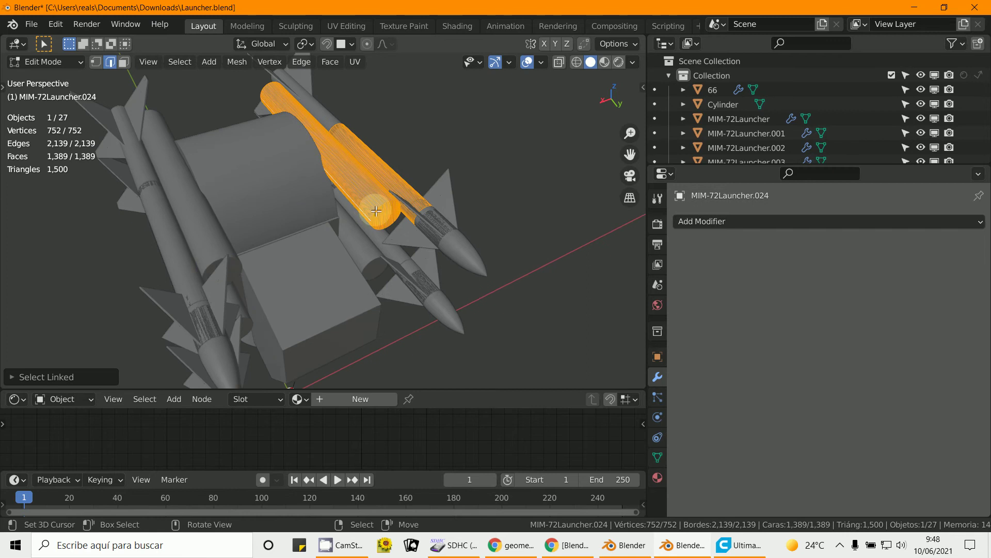
# Step: Circle-select the end-cap faces of the merged launch tube nearest the missile in face mode and hide them
pyautogui.moveTo(377, 211); pyautogui.dragTo(394, 234, button='middle')
pyautogui.scroll(4, 380, 249)
pyautogui.click(416, 212)
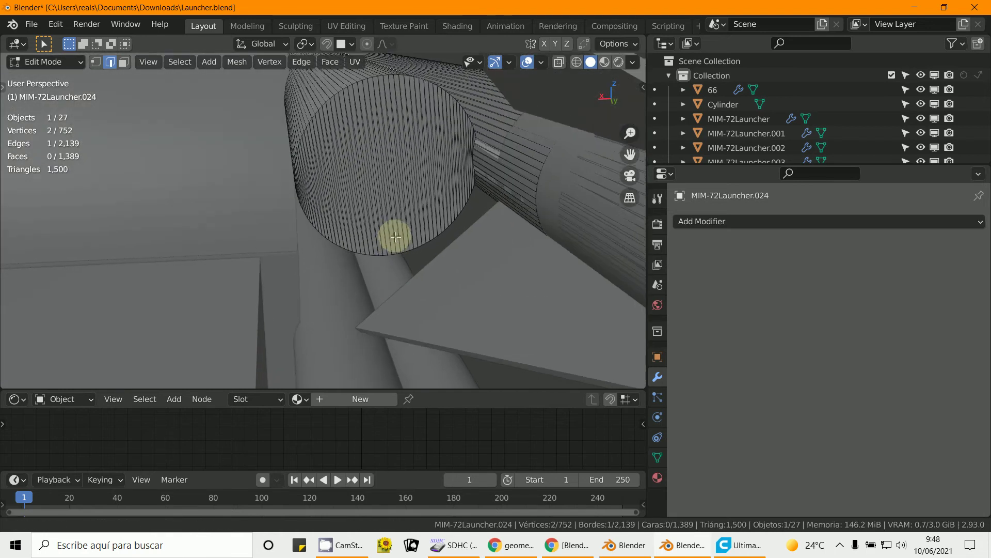
pyautogui.click(123, 61)
pyautogui.press('a')
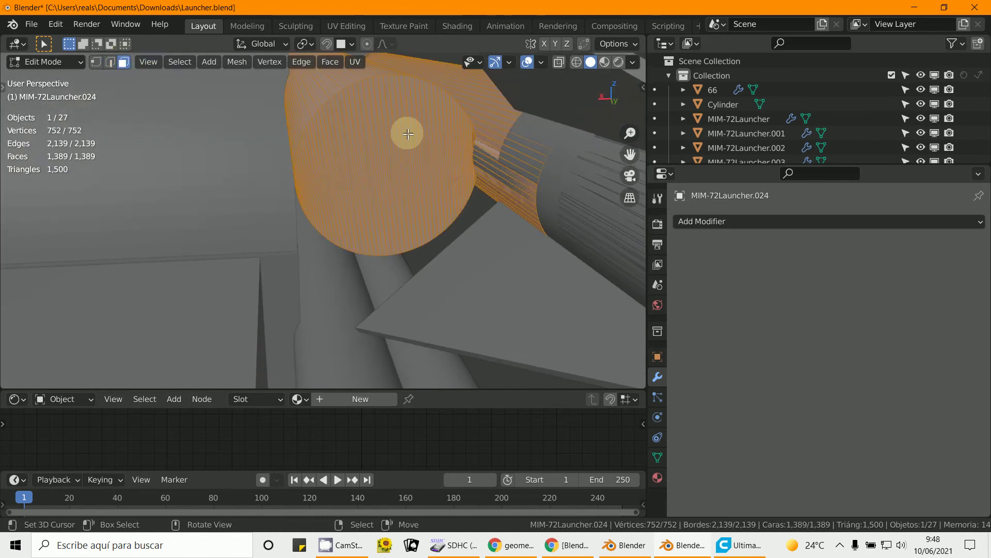
pyautogui.hotkey('alt', 'a')
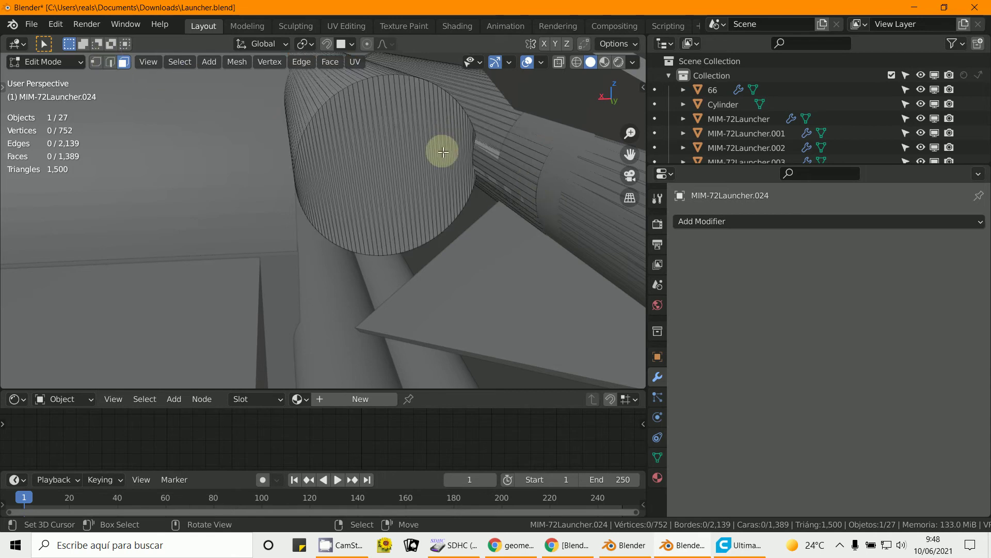
pyautogui.press('c')
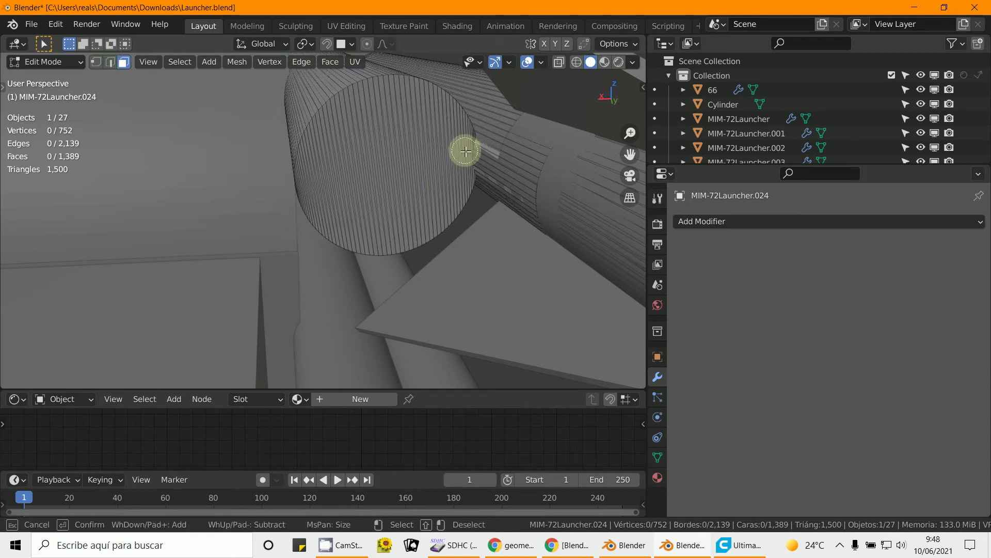
pyautogui.moveTo(466, 151); pyautogui.dragTo(449, 154)
pyautogui.rightClick(449, 154)
pyautogui.press('h')
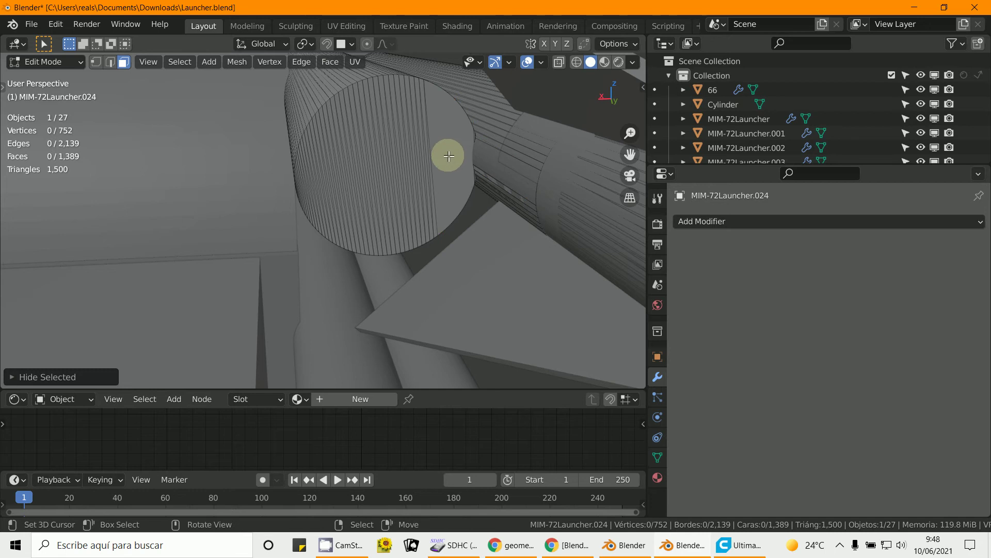
# Step: Return to Object Mode and delete the overlapping duplicate launch tube, MIM-72Launcher.014
pyautogui.scroll(5, 461, 160)
pyautogui.scroll(-6, 383, 165)
pyautogui.moveTo(383, 166); pyautogui.dragTo(416, 153, button='middle')
pyautogui.click(18, 67)
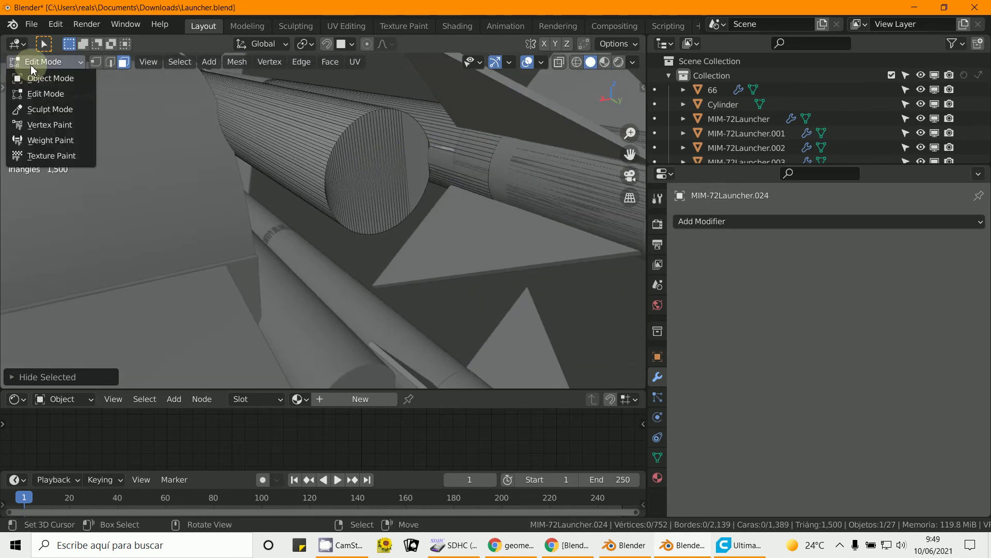
pyautogui.click(31, 66)
pyautogui.click(394, 165)
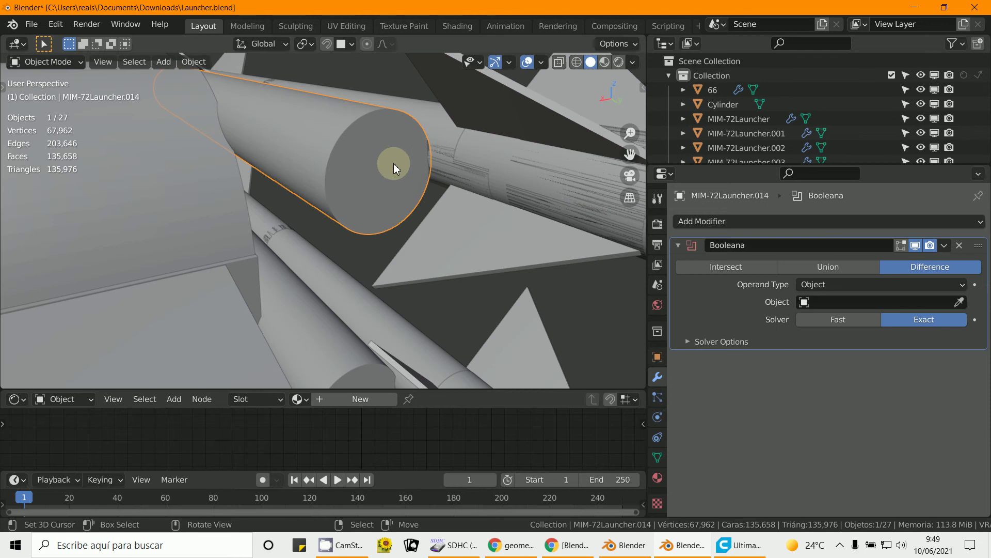
pyautogui.press('x')
pyautogui.click(394, 163)
# Step: Reopen MIM-72Launcher.024 in Edit Mode and examine the tube's interior through the hidden part of its end cap
pyautogui.click(414, 153)
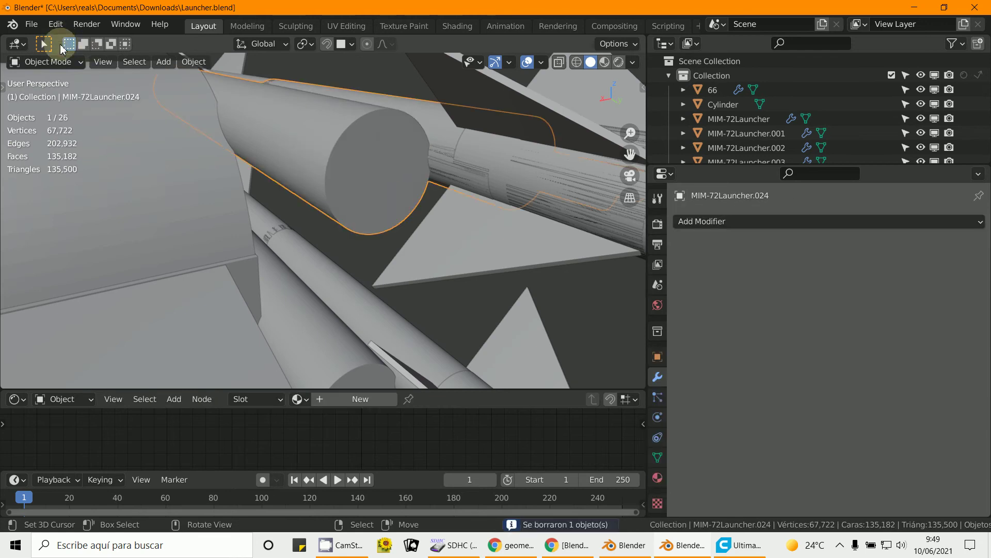
pyautogui.click(48, 62)
pyautogui.scroll(6, 310, 205)
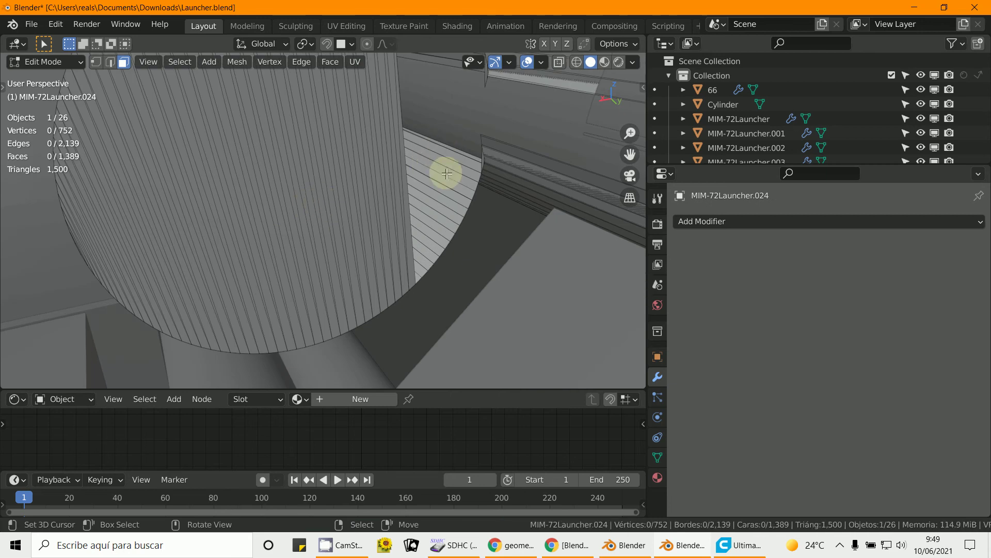
pyautogui.moveTo(454, 149); pyautogui.dragTo(440, 150, button='middle')
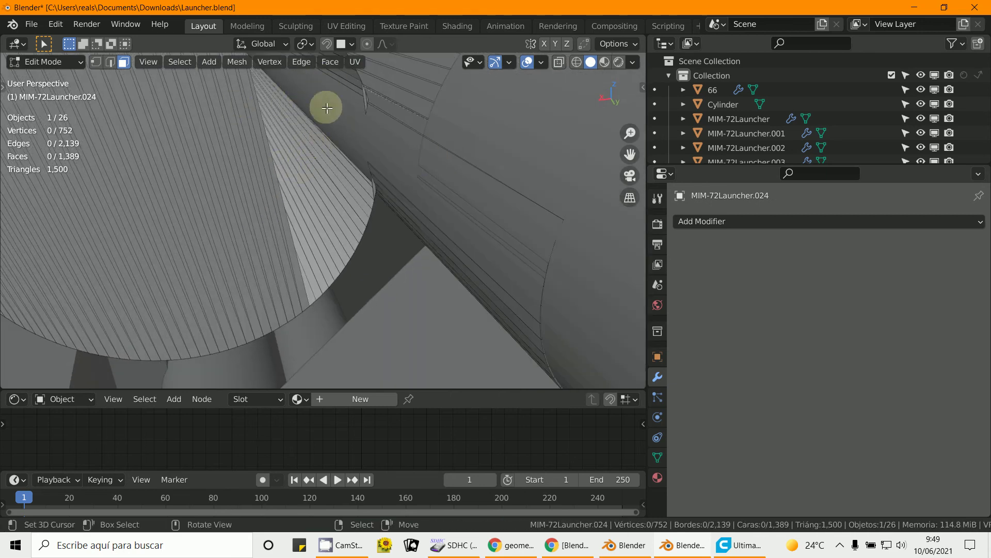
pyautogui.scroll(-8, 327, 109)
pyautogui.moveTo(317, 173); pyautogui.dragTo(380, 175, button='middle')
pyautogui.scroll(-5, 309, 160)
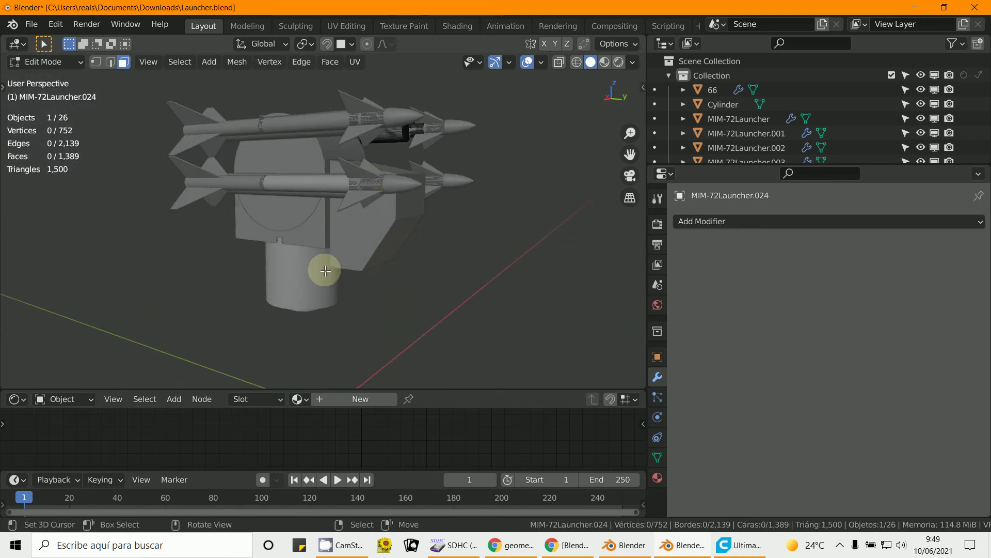
# Step: Examine the launcher's base cylinder and the small cylinder beneath it from below, and the launcher from above
pyautogui.moveTo(325, 270); pyautogui.dragTo(353, 222, button='middle')
pyautogui.scroll(2, 331, 238)
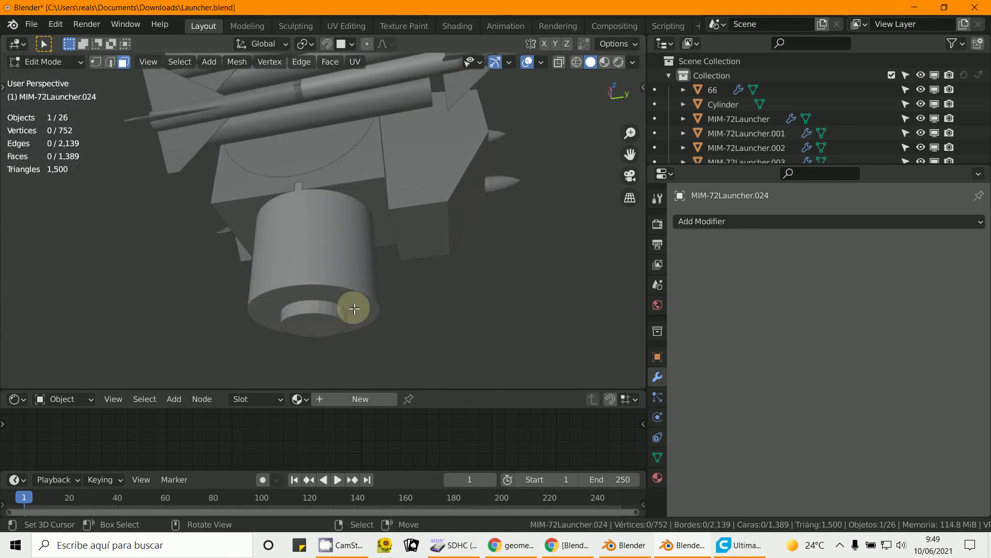
pyautogui.moveTo(302, 250); pyautogui.dragTo(349, 214, button='middle')
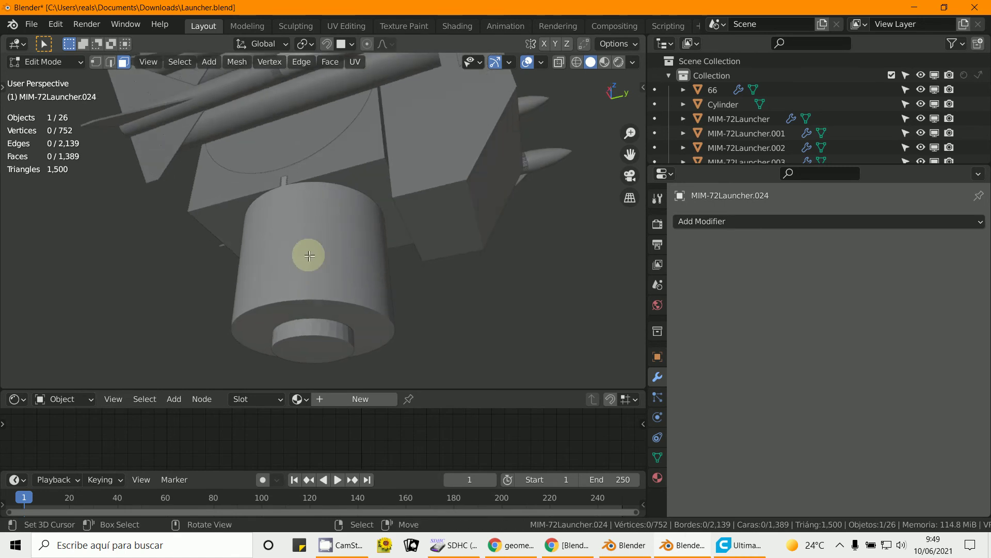
pyautogui.scroll(-4, 370, 292)
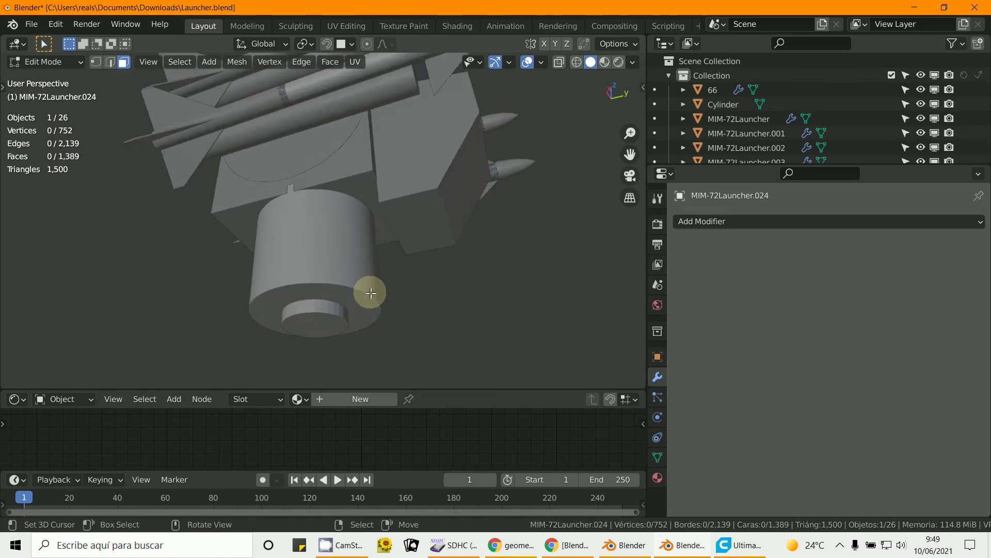
pyautogui.moveTo(369, 293); pyautogui.dragTo(374, 225, button='middle')
pyautogui.scroll(-2, 365, 320)
pyautogui.scroll(2, 367, 331)
pyautogui.scroll(3, 372, 283)
pyautogui.moveTo(351, 286); pyautogui.dragTo(482, 258, button='middle')
pyautogui.scroll(-4, 375, 290)
pyautogui.moveTo(376, 291); pyautogui.dragTo(281, 284, button='middle')
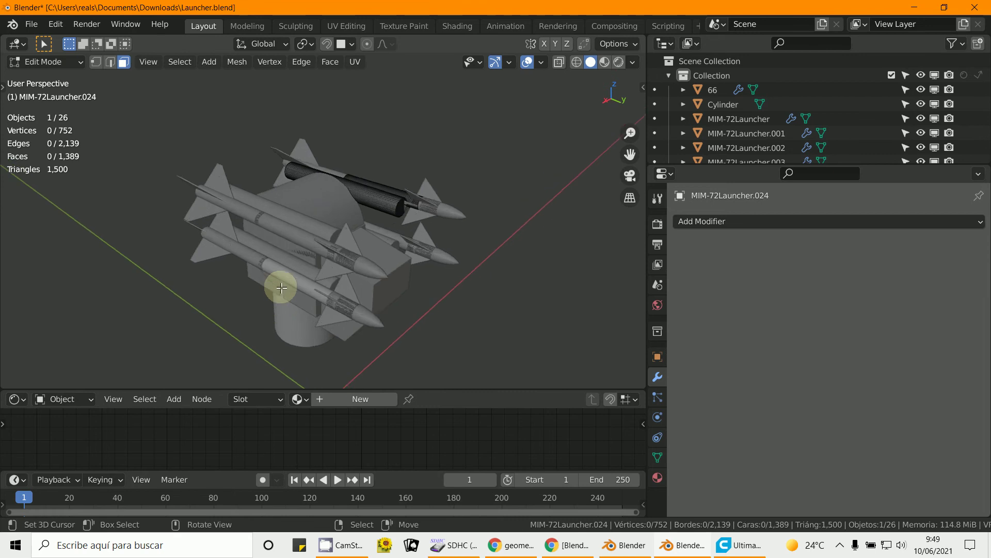
# Step: Select all visible geometry of the merged launch tube and missile body in MIM-72Launcher.024
pyautogui.scroll(2, 282, 286)
pyautogui.press('a')
pyautogui.press('a')
pyautogui.press('a')
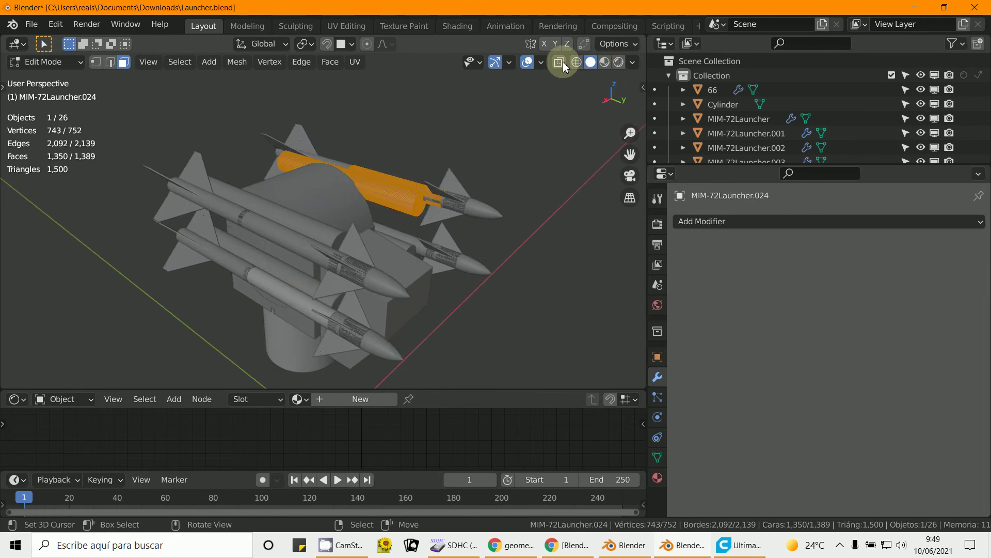
# Step: Show the face orientation colouring on the model and return MIM-72Launcher.024 to Object Mode
pyautogui.click(542, 63)
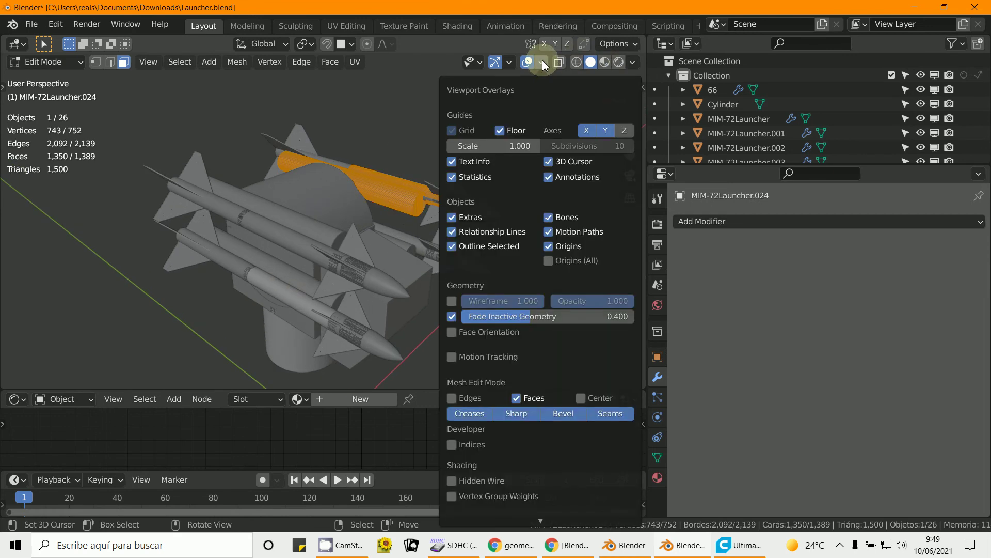
pyautogui.click(453, 332)
pyautogui.moveTo(288, 261); pyautogui.dragTo(151, 207, button='middle')
pyautogui.click(56, 62)
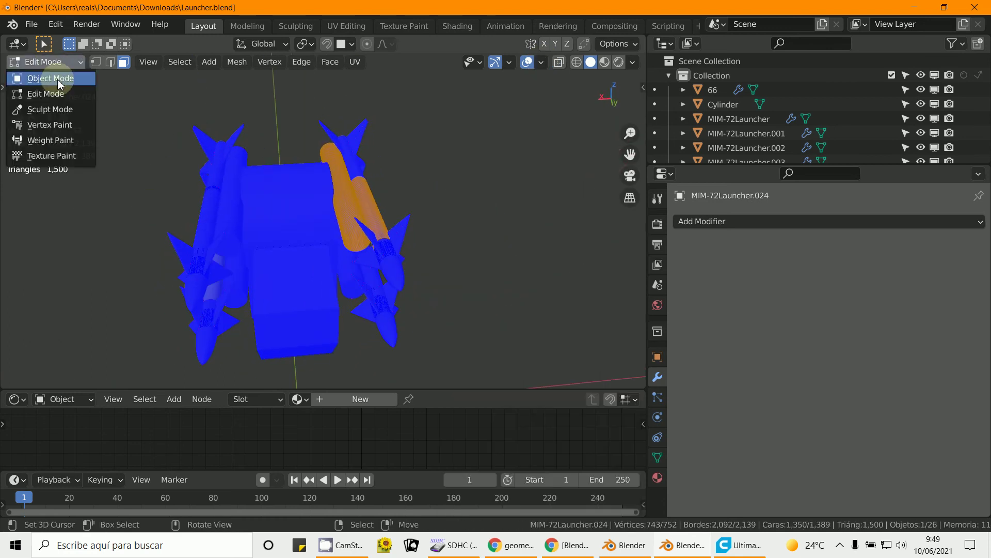
pyautogui.click(49, 77)
# Step: Select the main MIM-72Launcher object holding the missiles and open it in Edit Mode
pyautogui.click(270, 266)
pyautogui.moveTo(270, 265); pyautogui.dragTo(363, 266, button='middle')
pyautogui.scroll(5, 363, 266)
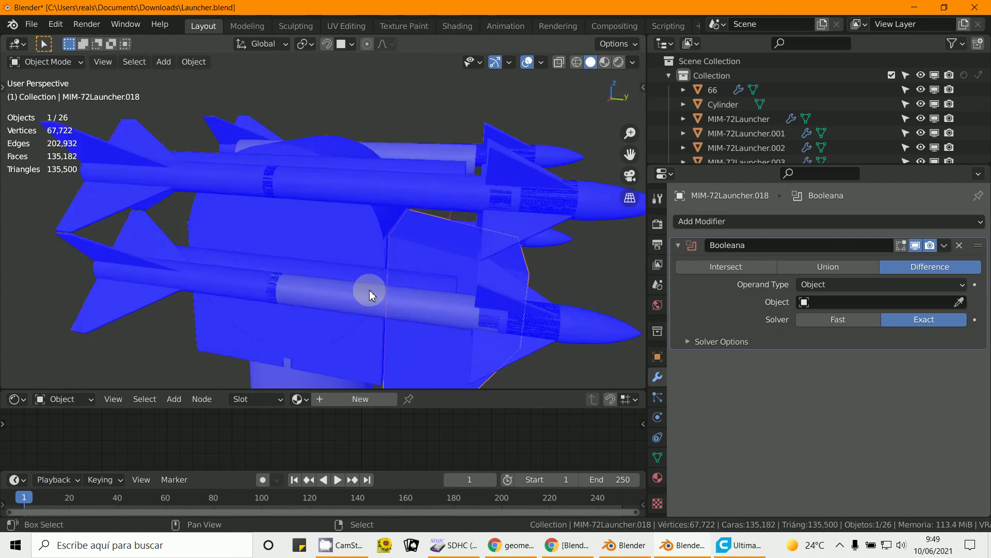
pyautogui.click(365, 248)
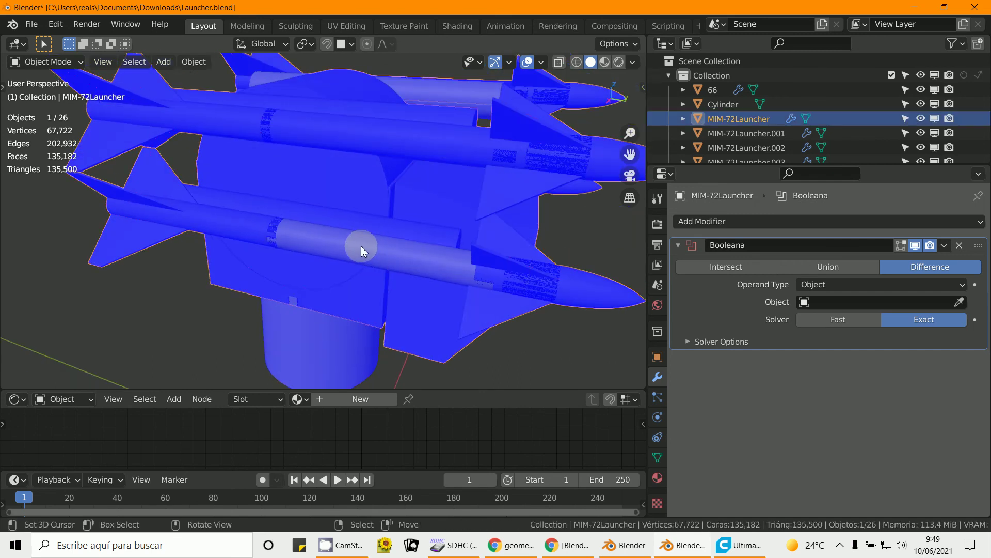
pyautogui.moveTo(361, 248); pyautogui.dragTo(327, 248, button='middle')
pyautogui.click(41, 62)
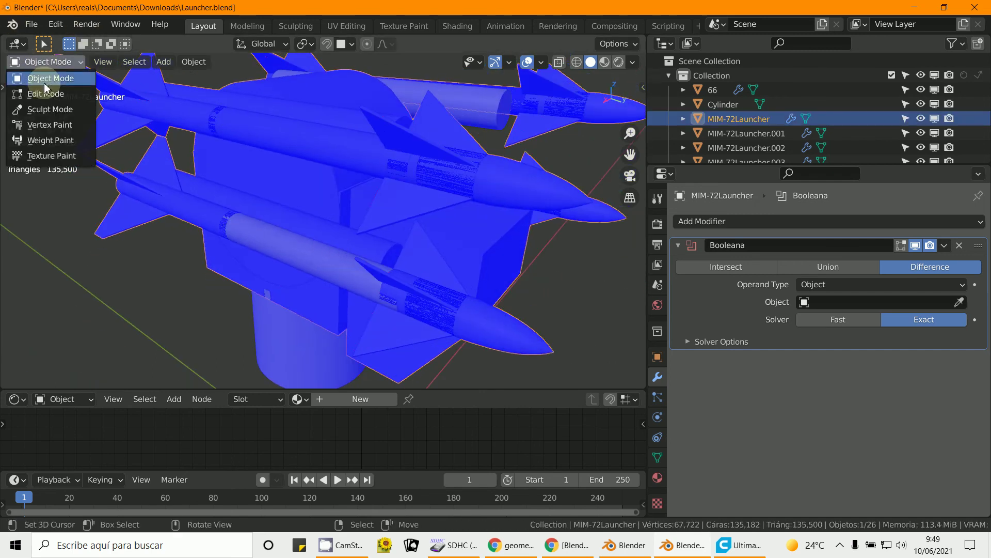
pyautogui.click(42, 91)
# Step: Select all geometry linked to a face on the middle body section of the lower near-side missile
pyautogui.scroll(3, 259, 275)
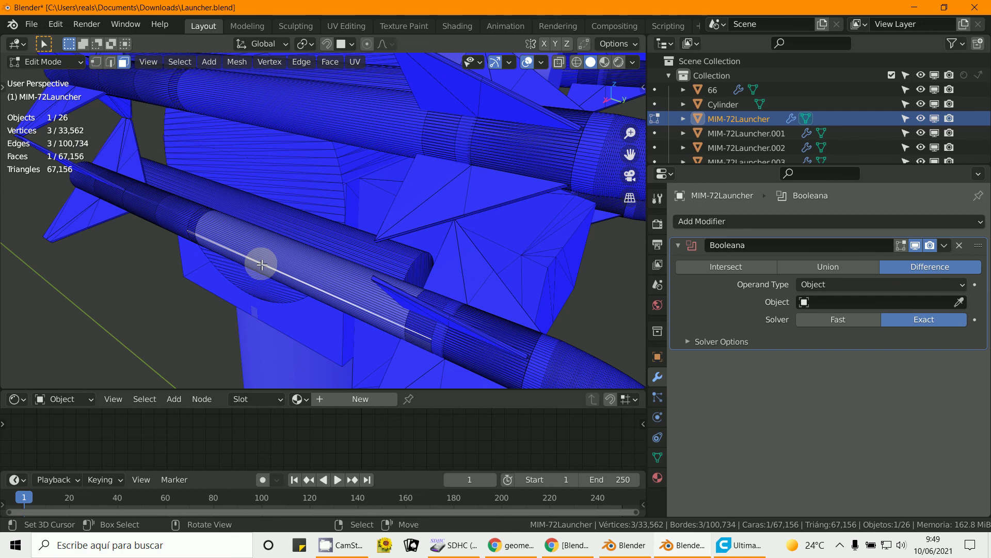
pyautogui.hotkey('ctrl', 'l')
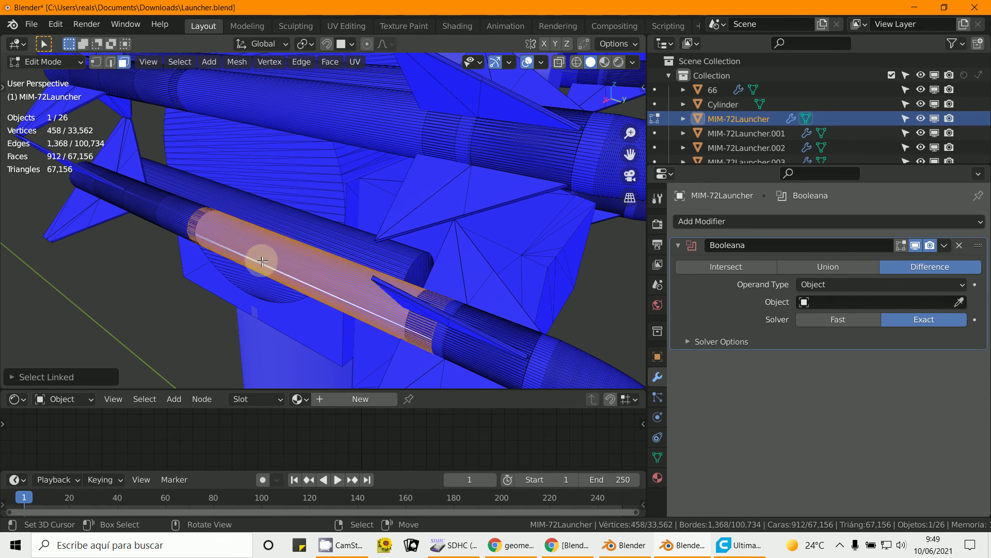
pyautogui.press('g')
pyautogui.press('Escape')
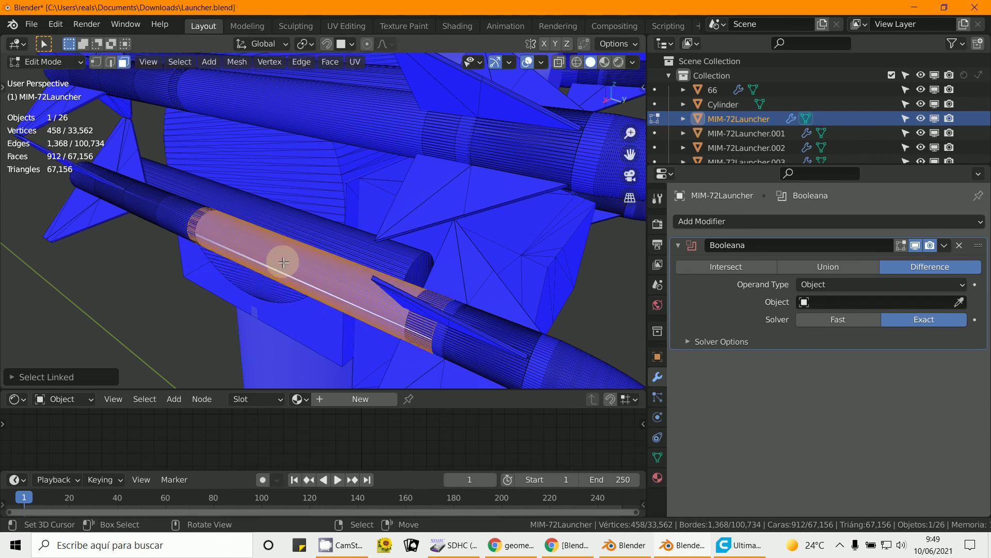
# Step: Turn on the display of face normals for the launcher mesh
pyautogui.click(543, 65)
pyautogui.scroll(-5, 508, 398)
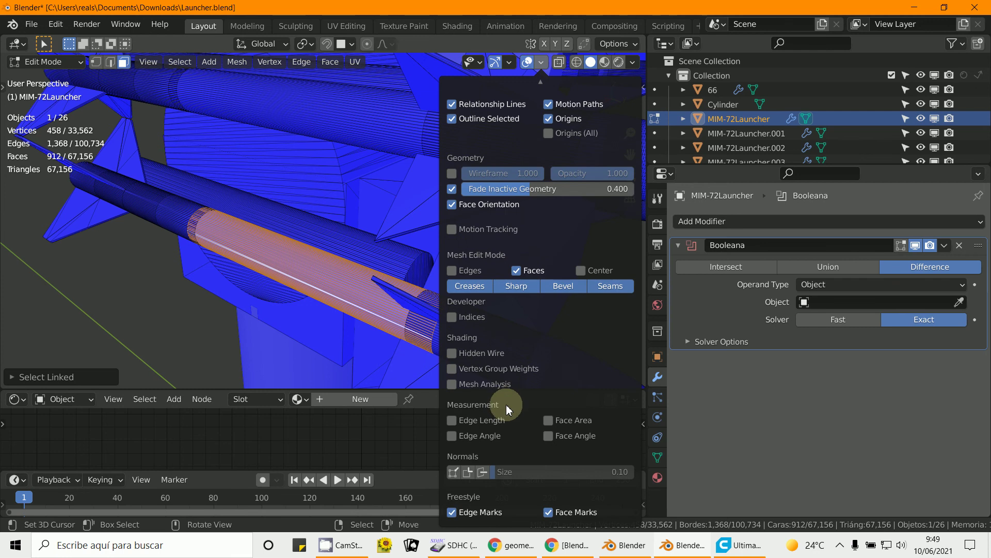
pyautogui.click(481, 473)
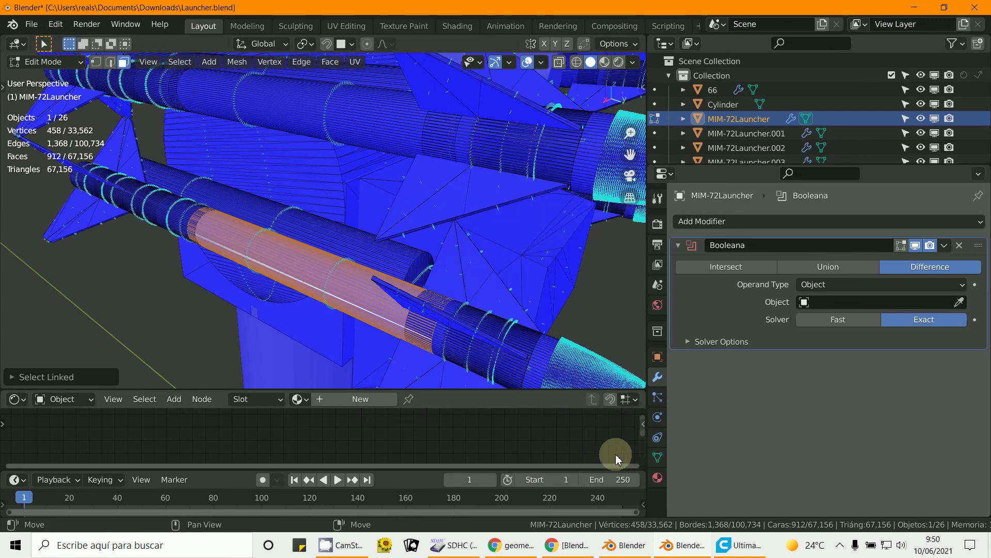
# Step: Examine the face normals and orientation colours along the missiles and launch tubes from the side and the front
pyautogui.moveTo(524, 255); pyautogui.dragTo(562, 261, button='middle')
pyautogui.scroll(6, 504, 258)
pyautogui.scroll(-4, 272, 289)
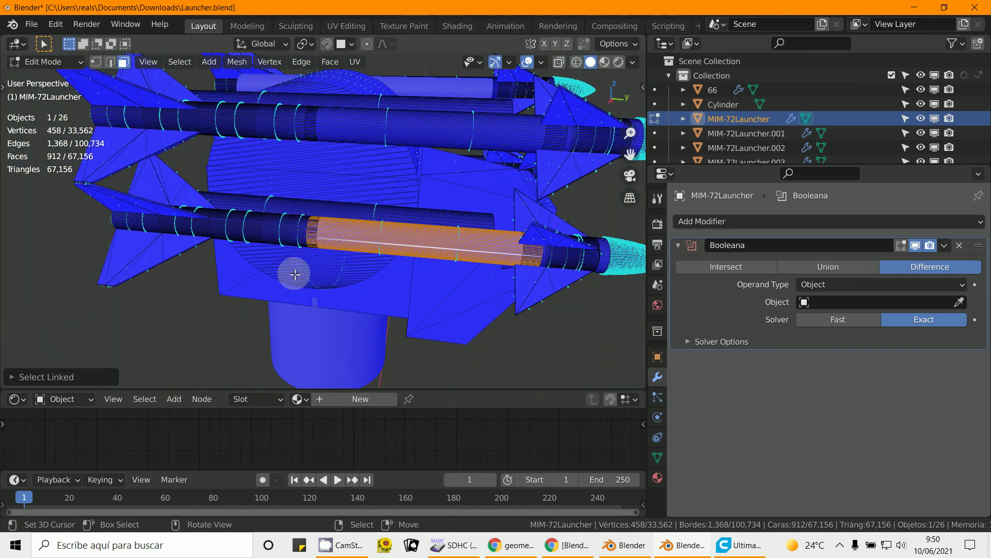
pyautogui.scroll(5, 338, 273)
pyautogui.scroll(2, 348, 277)
pyautogui.moveTo(346, 274); pyautogui.dragTo(258, 274, button='middle')
pyautogui.scroll(-10, 336, 261)
pyautogui.scroll(3, 252, 272)
pyautogui.scroll(4, 233, 279)
pyautogui.scroll(-5, 274, 231)
pyautogui.moveTo(387, 221); pyautogui.dragTo(392, 223, button='middle')
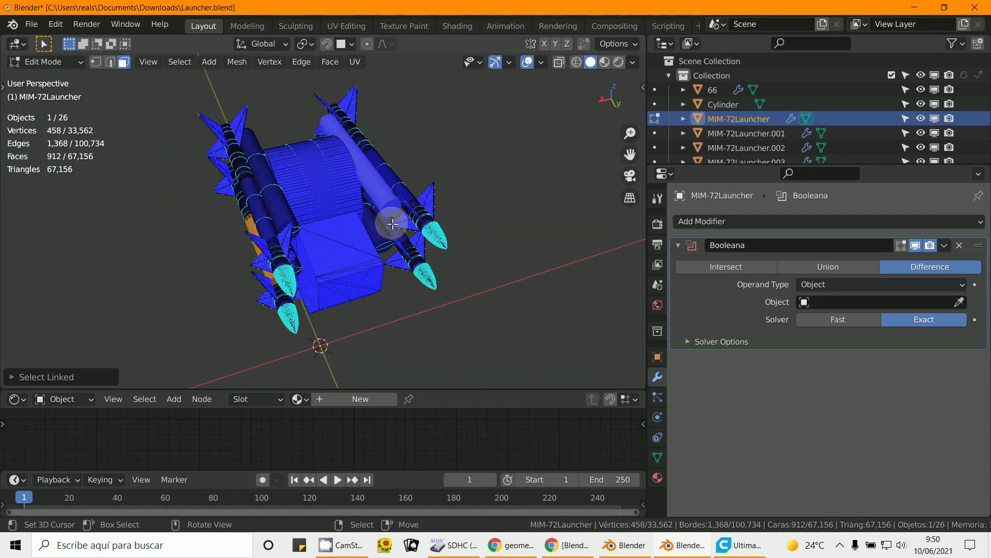
# Step: Return MIM-72Launcher to Object Mode and view the whole launcher from above its front corner
pyautogui.click(36, 71)
pyautogui.click(49, 75)
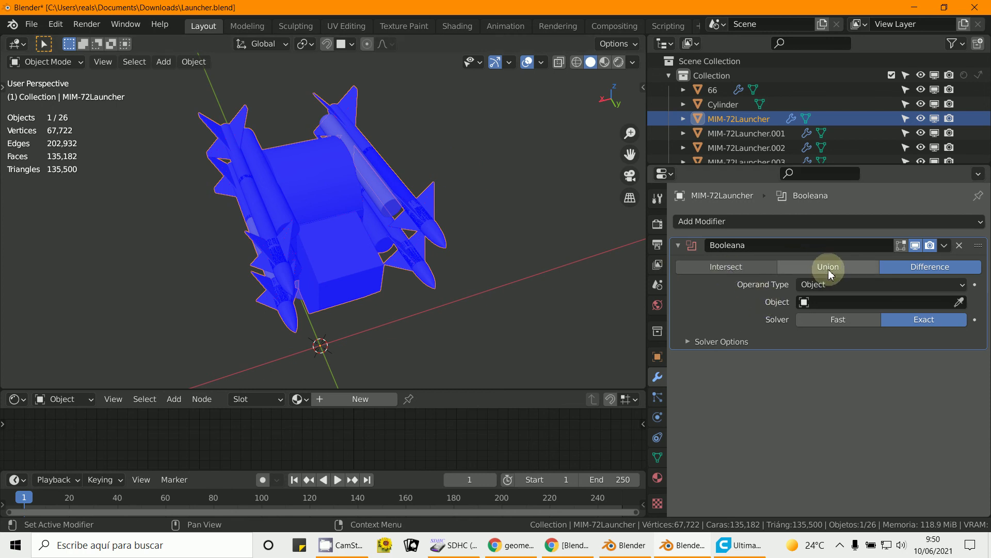
pyautogui.moveTo(545, 313); pyautogui.dragTo(580, 279, button='middle')
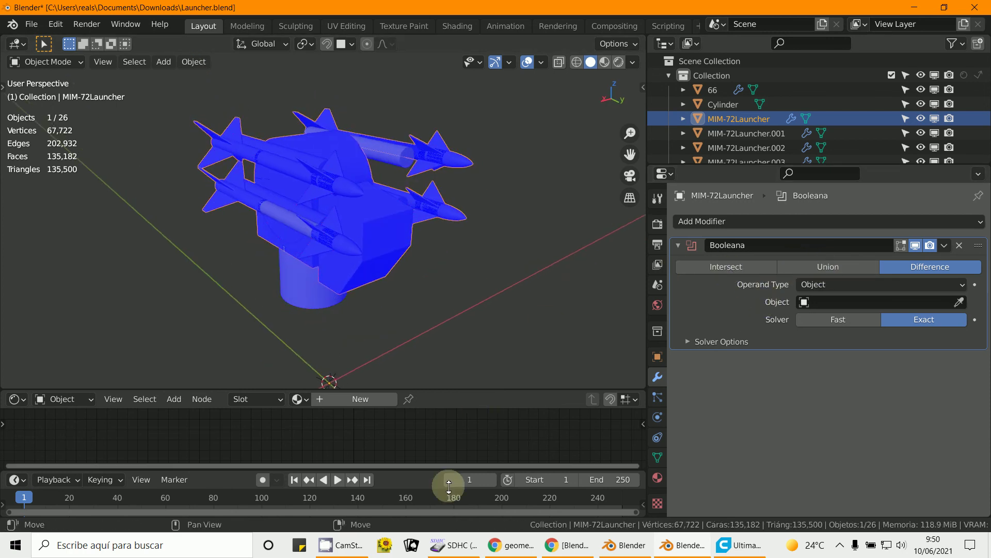